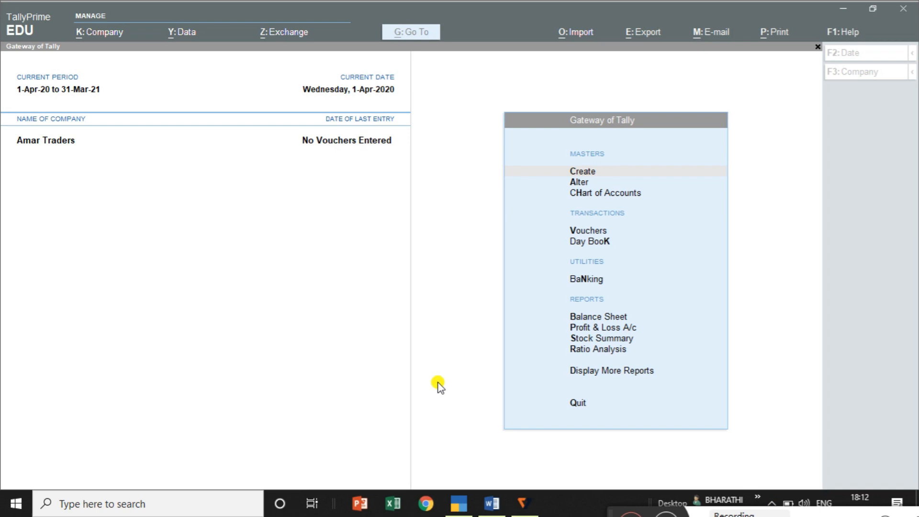
# - Switch to the petty cash document in Word and read its list of transactions from May 2 to May 31
pyautogui.click(490, 500)
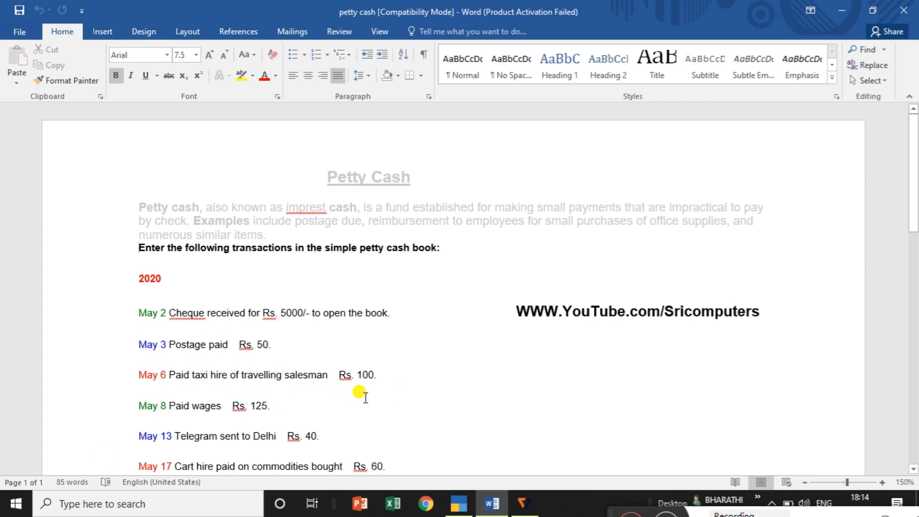
pyautogui.click(914, 470)
pyautogui.click(913, 470)
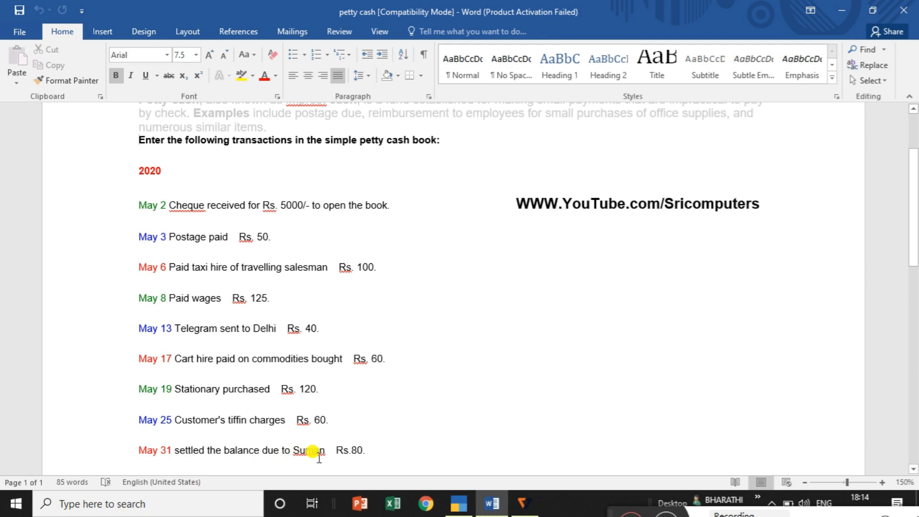
pyautogui.keyDown('ctrl'); pyautogui.scroll(14, 566, 417); pyautogui.keyUp('ctrl')
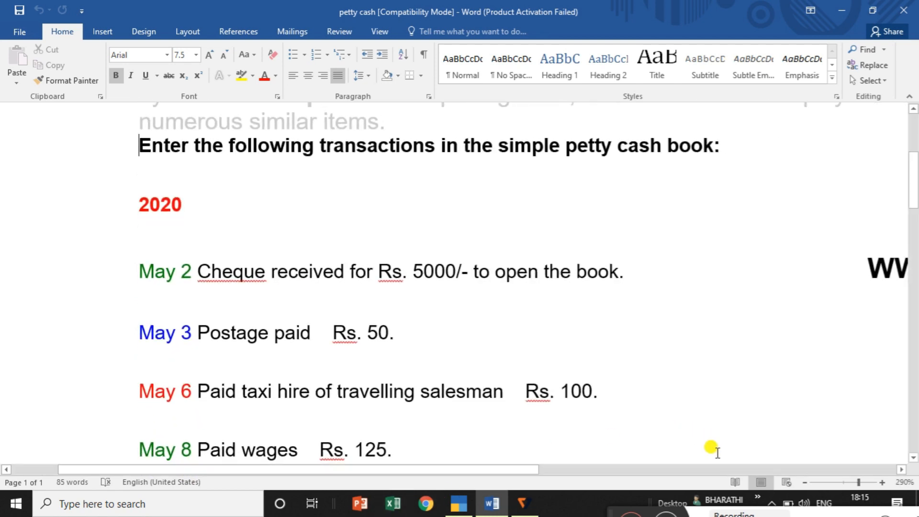
pyautogui.click(804, 483)
pyautogui.click(804, 482)
pyautogui.click(804, 483)
pyautogui.click(804, 483)
pyautogui.click(804, 483)
pyautogui.click(803, 483)
pyautogui.click(804, 483)
pyautogui.click(804, 483)
pyautogui.click(803, 483)
pyautogui.click(803, 482)
pyautogui.click(804, 483)
pyautogui.click(804, 483)
pyautogui.click(804, 483)
pyautogui.click(804, 483)
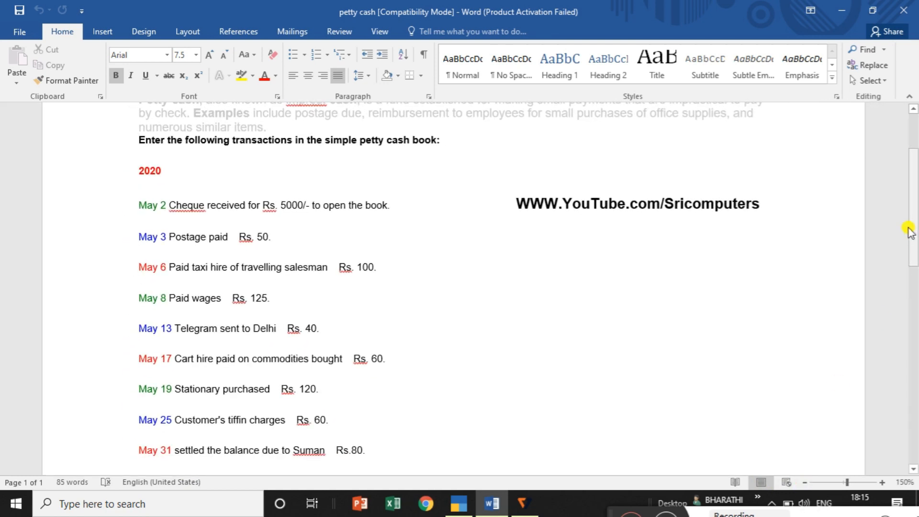
pyautogui.moveTo(912, 221)
pyautogui.mouseDown()
pyautogui.moveTo(913, 201)
pyautogui.moveTo(914, 220)
pyautogui.mouseUp()
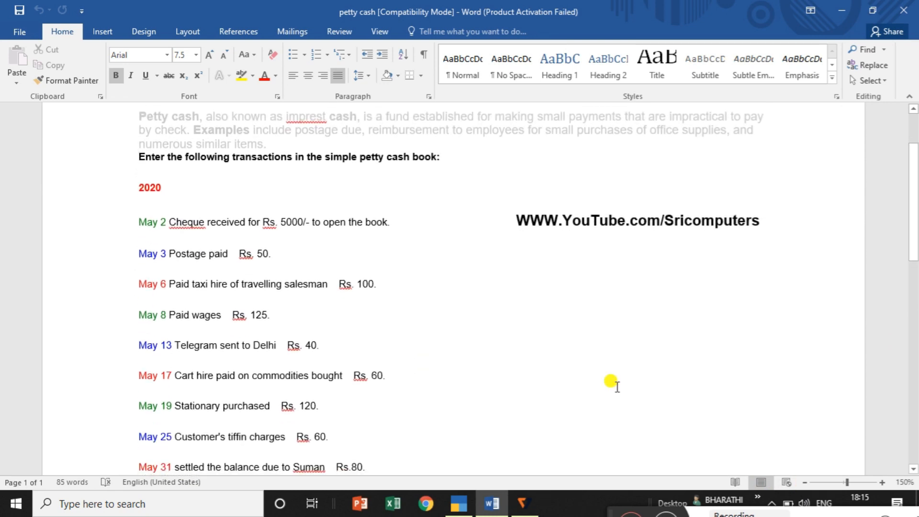
# - Switch to TallyPrime and create a ledger named Sbi Bank under the Bank Accounts group
pyautogui.click(460, 504)
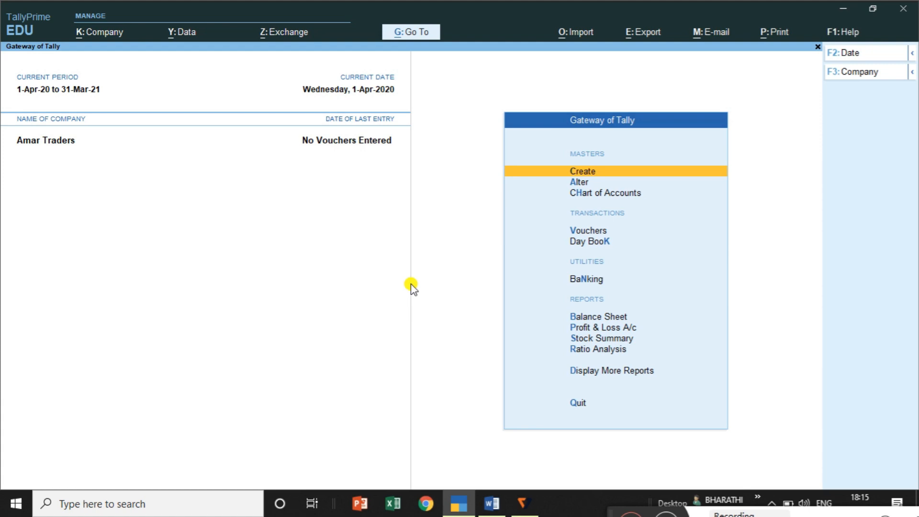
pyautogui.click(584, 171)
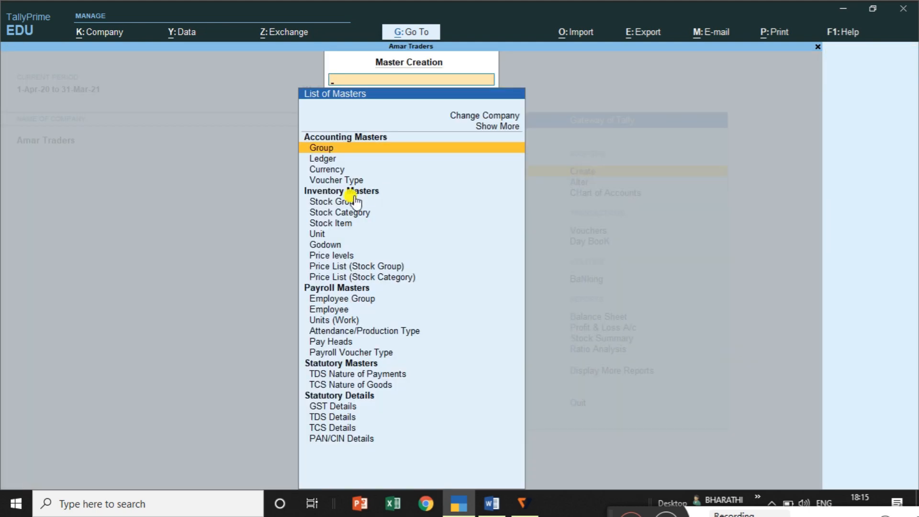
pyautogui.press('Down')
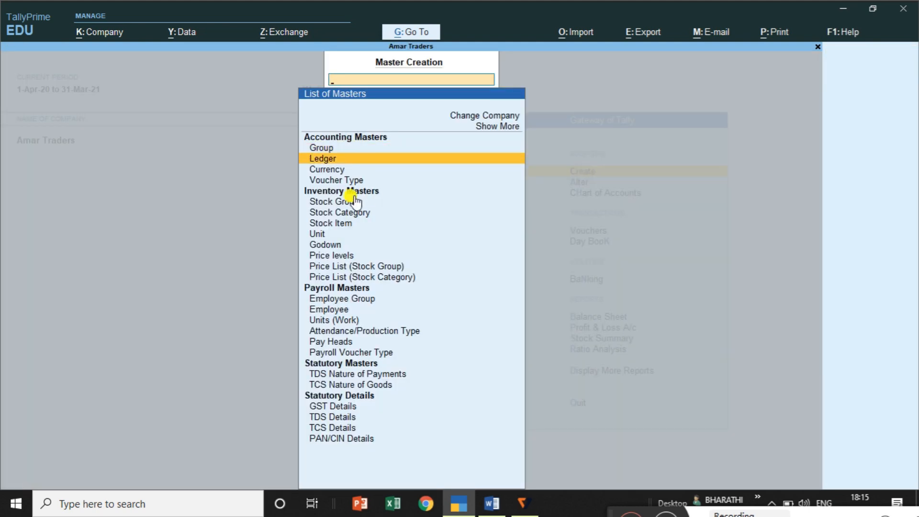
pyautogui.click(332, 160)
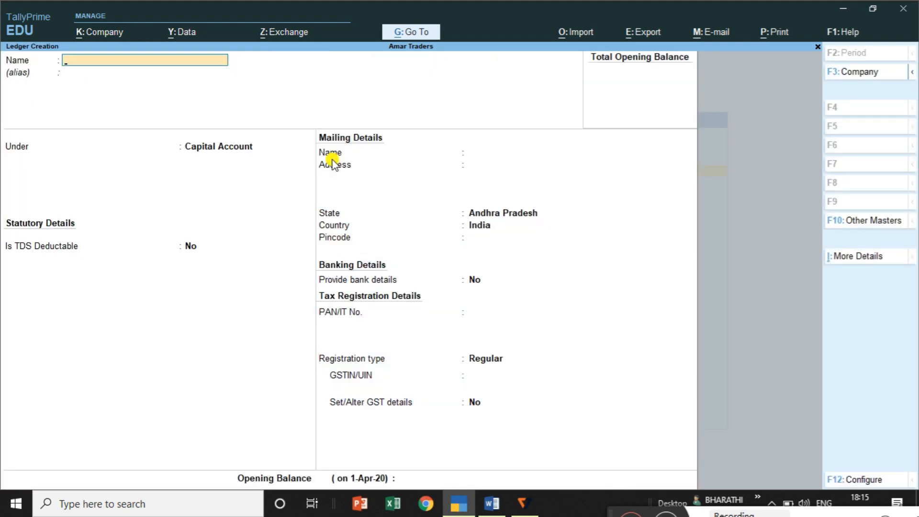
pyautogui.write('Sbi Bank')
pyautogui.press('Return')
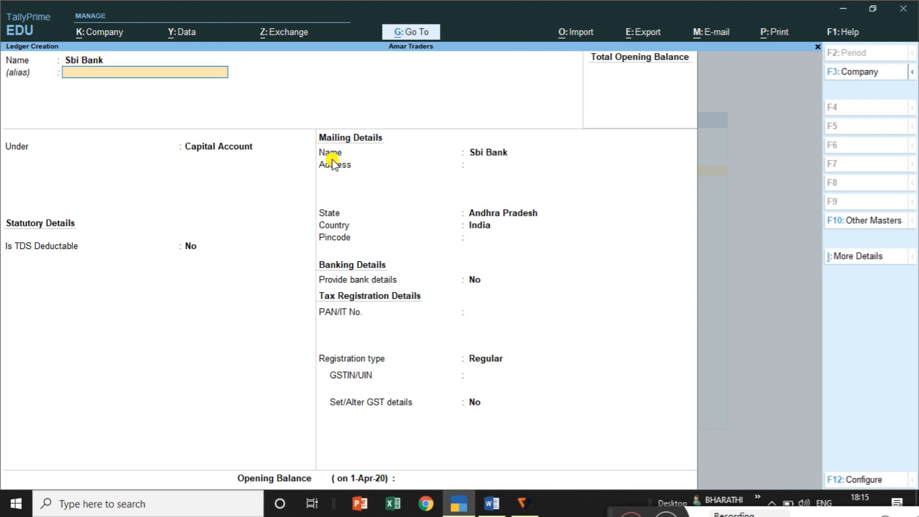
pyautogui.press('Return')
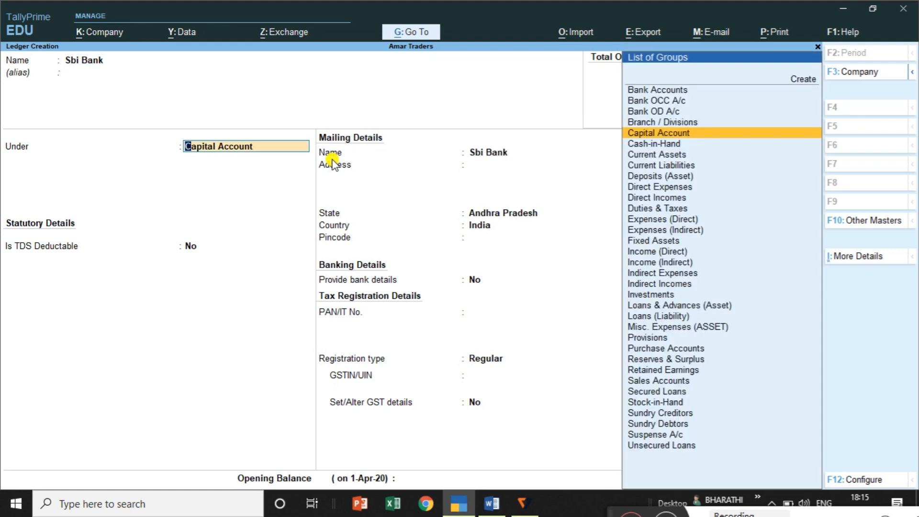
pyautogui.write('Ba')
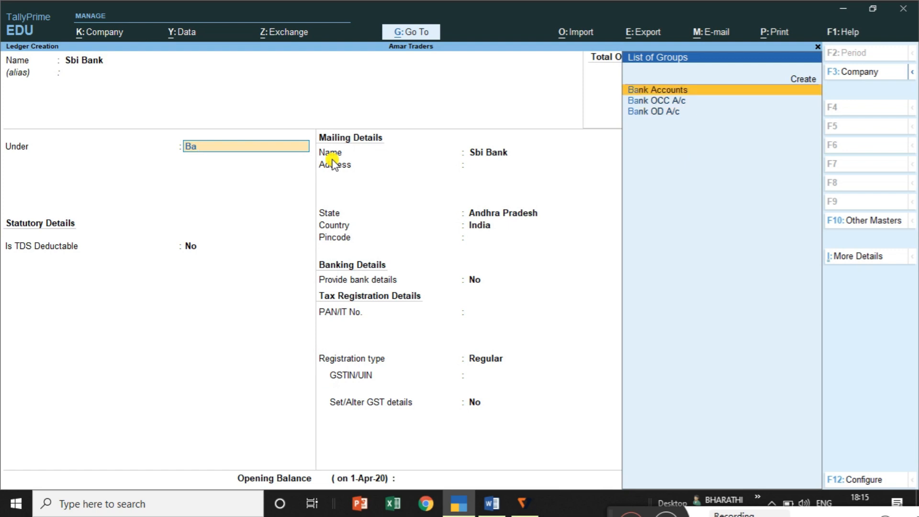
pyautogui.press('Return')
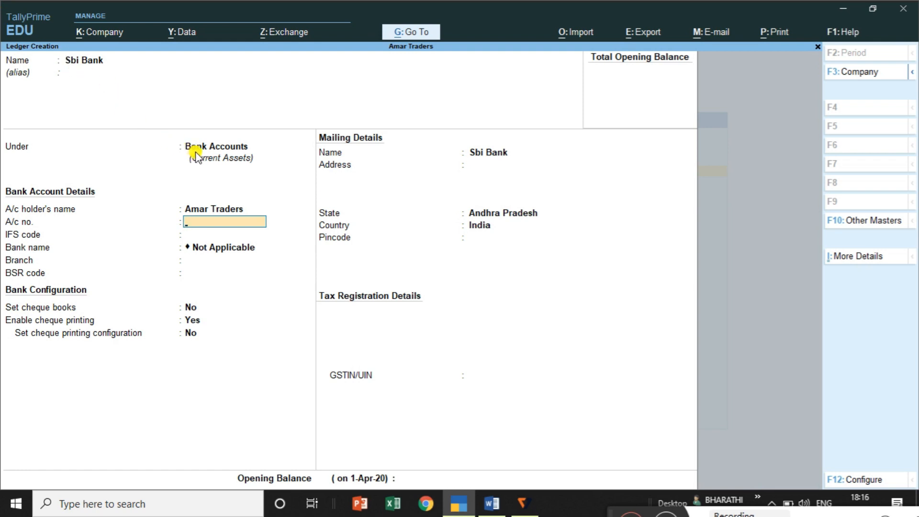
pyautogui.press('ctrl')
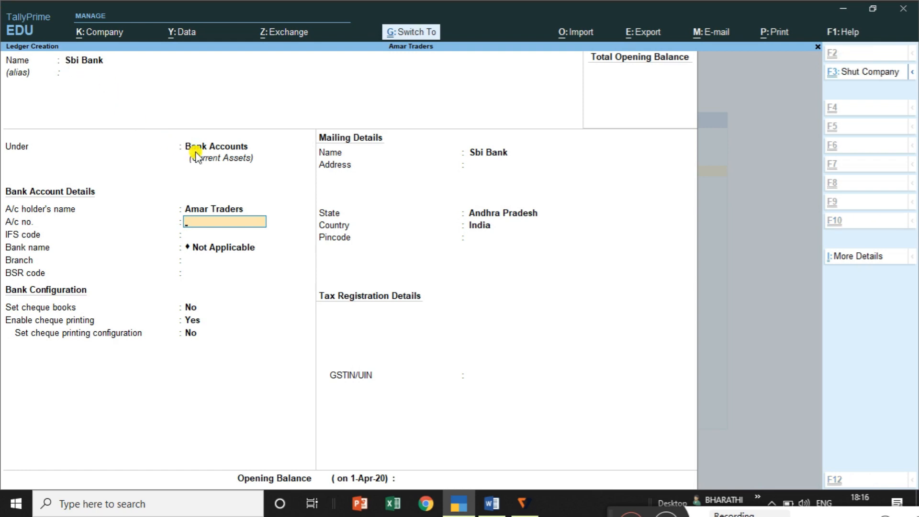
pyautogui.hotkey('ctrl', 'a')
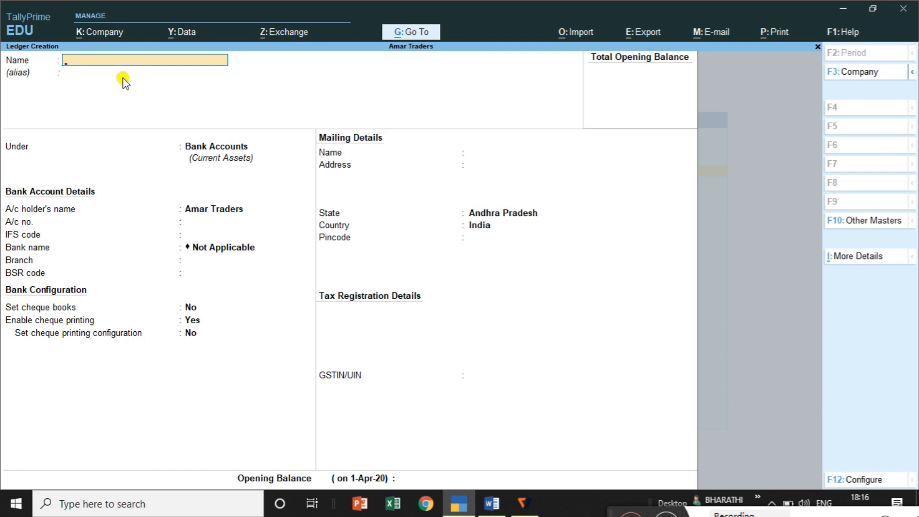
# - Create a ledger named Petty Cash under the Cash-in-Hand group and save it
pyautogui.write('Petty Cash')
pyautogui.press('Return')
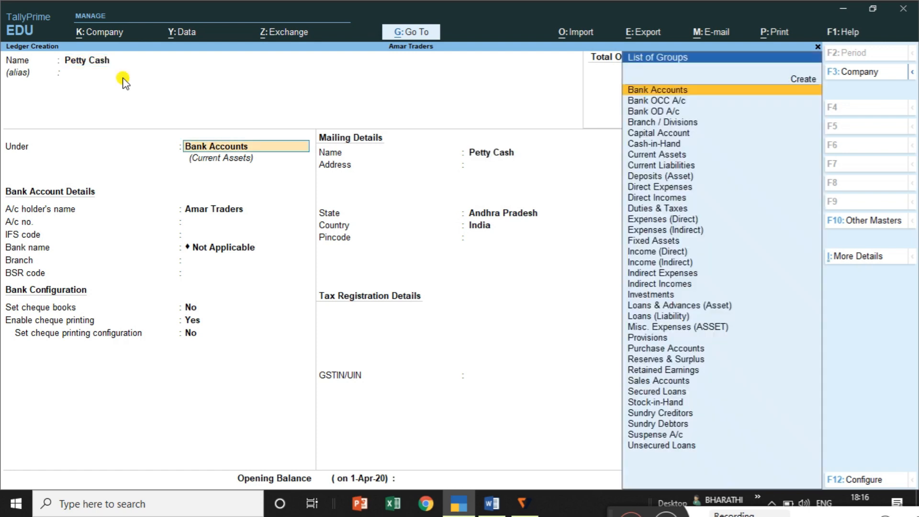
pyautogui.write('Ca')
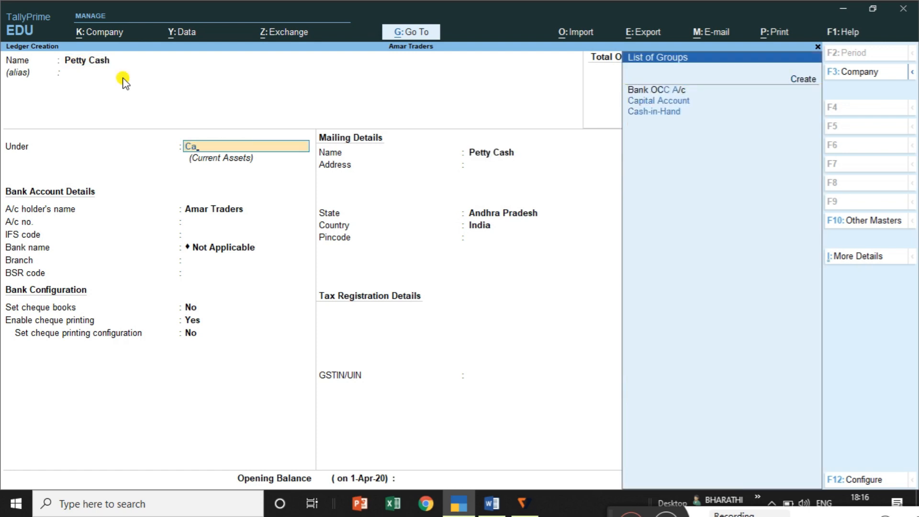
pyautogui.press('Down')
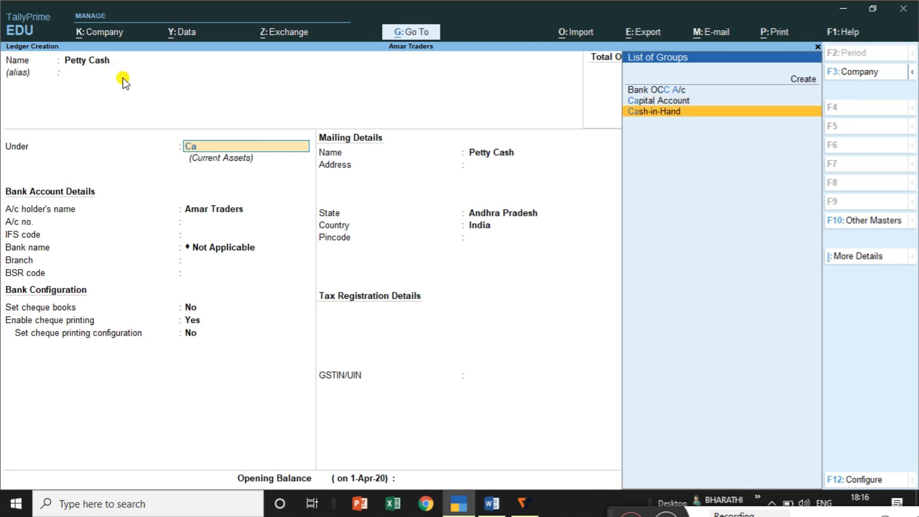
pyautogui.press('Return')
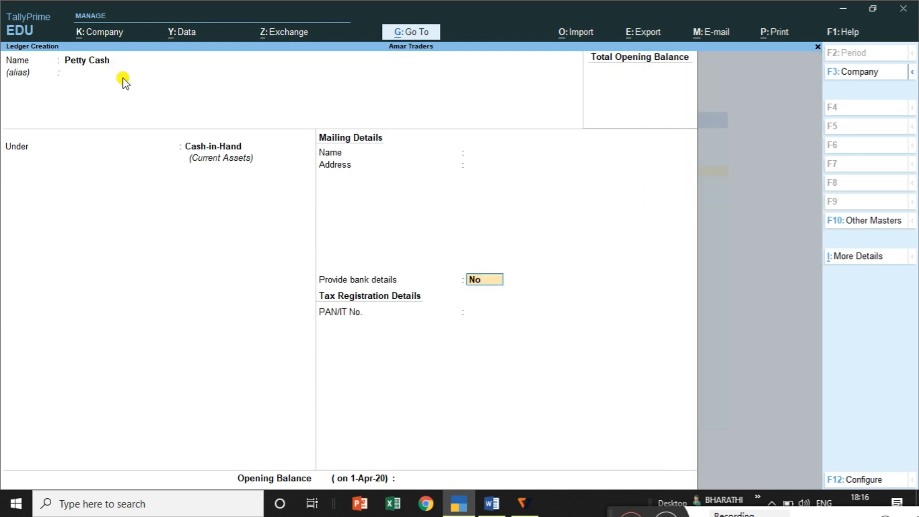
pyautogui.press('ctrl')
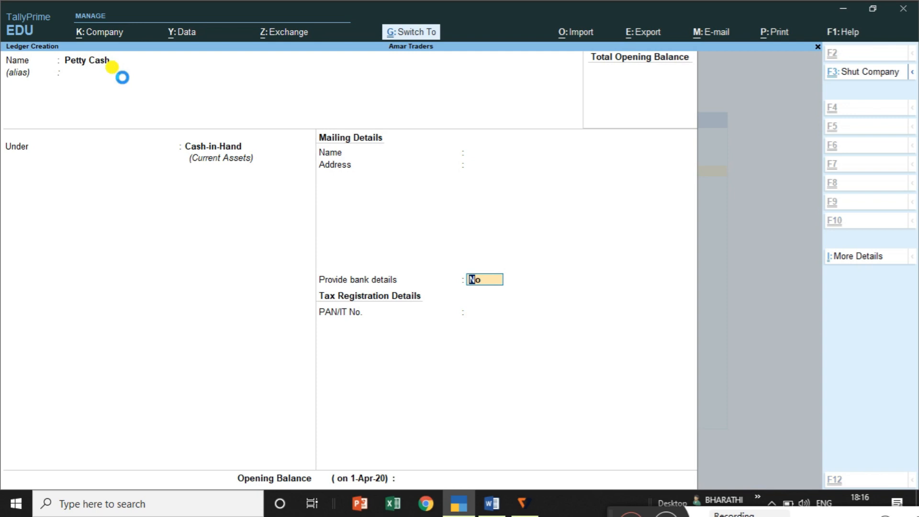
pyautogui.hotkey('ctrl', 'a')
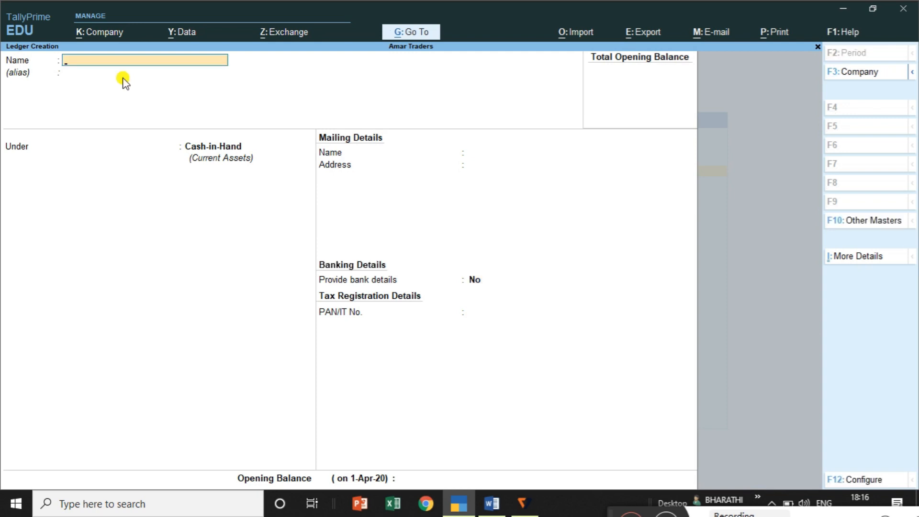
# - Create a ledger named Postage Exp under the Indirect Expenses group and save it
pyautogui.write('Postage Exp')
pyautogui.press('Return')
pyautogui.press('Return')
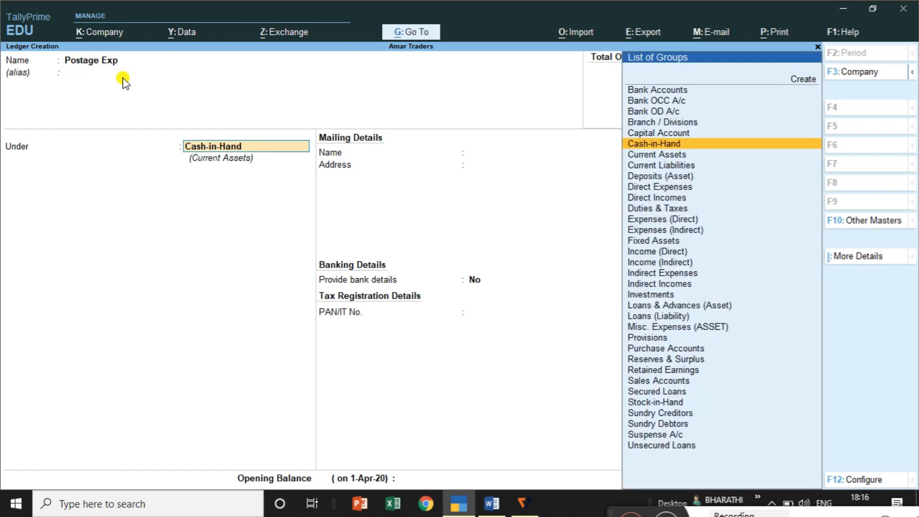
pyautogui.write('In')
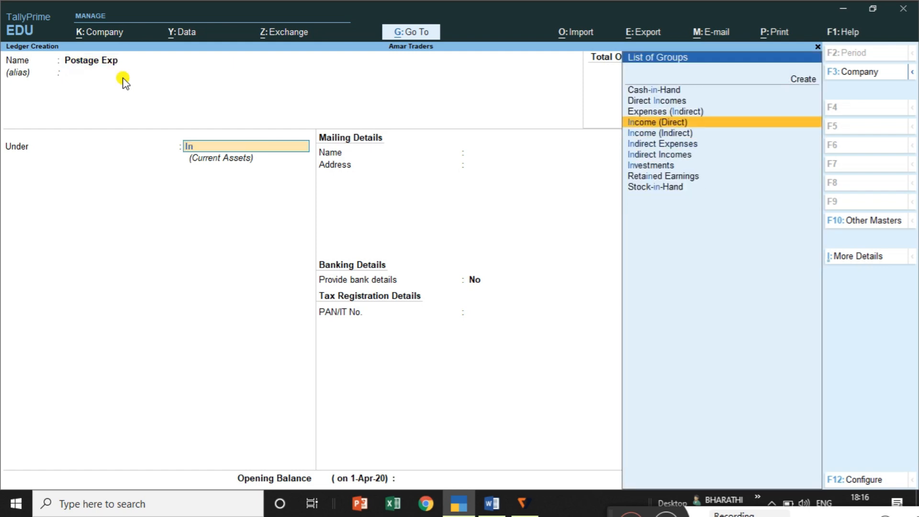
pyautogui.press('Down')
pyautogui.press('Down')
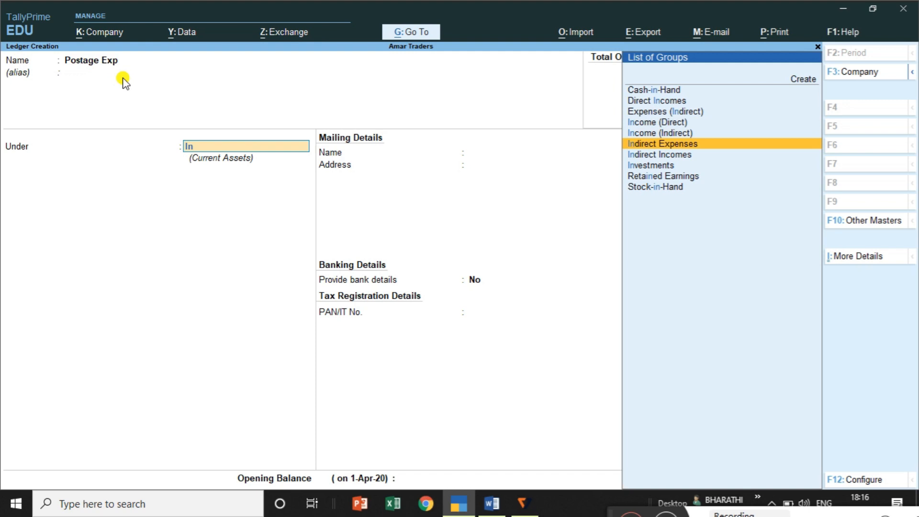
pyautogui.press('Return')
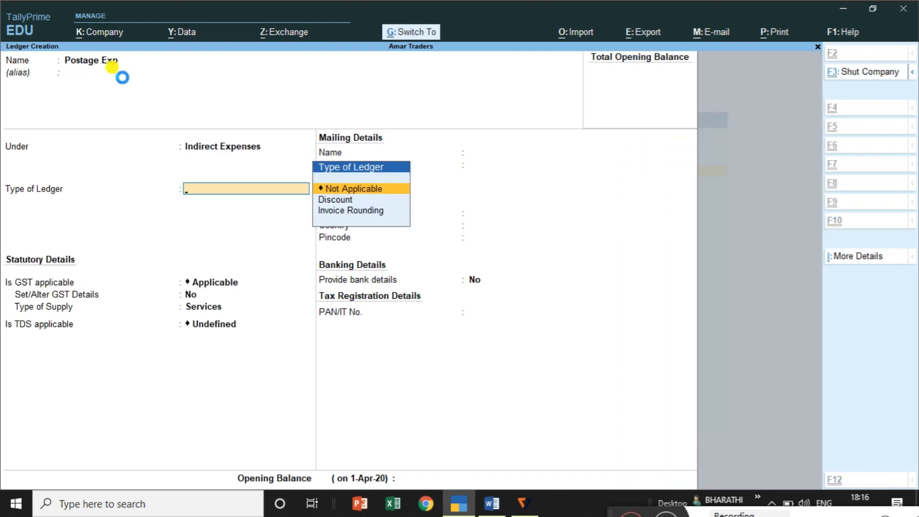
pyautogui.hotkey('ctrl', 'a')
# - Create a ledger named Wages Paid under the Direct Expenses group and save it
pyautogui.write('Wages')
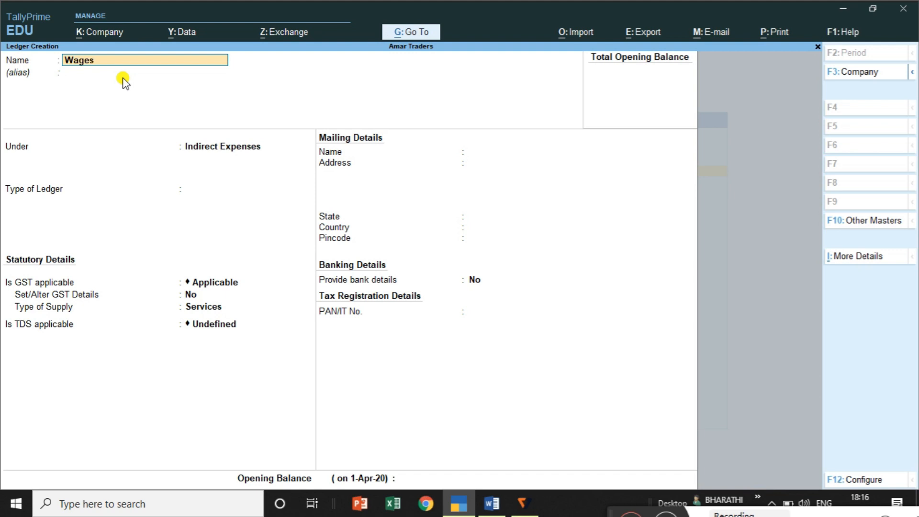
pyautogui.write('Paid')
pyautogui.press('Return')
pyautogui.press('Return')
pyautogui.write('Di')
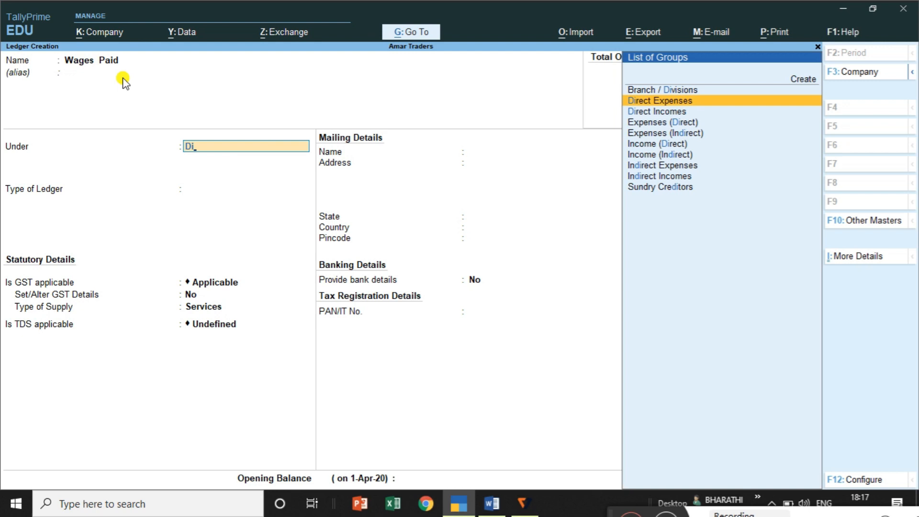
pyautogui.press('Return')
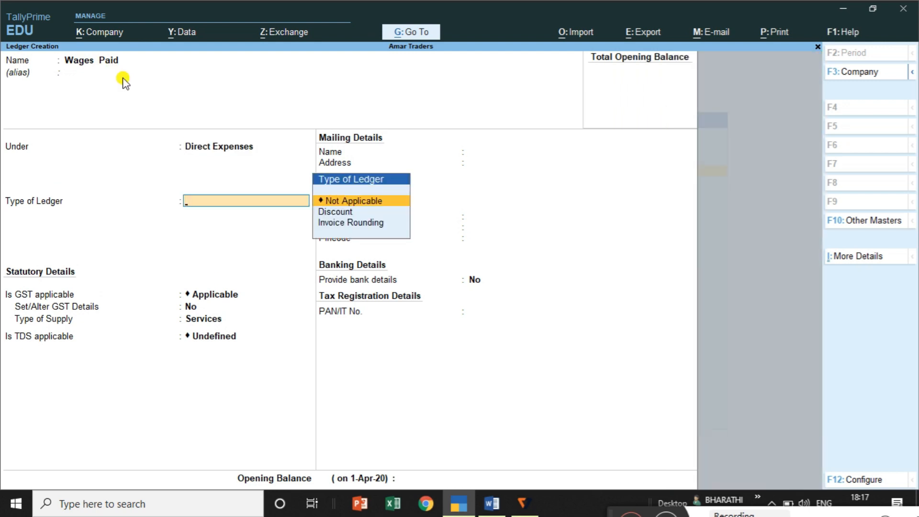
pyautogui.hotkey('ctrl', 'a')
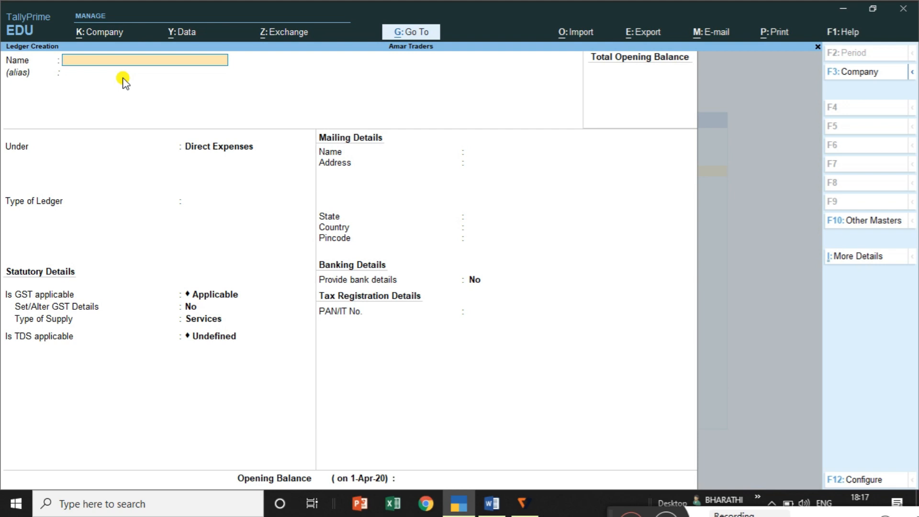
# - Create a ledger named Stationary Exp under Indirect Expenses, with ledger type Not Applicable and supply type Services, and save it
pyautogui.write('Stationary Exp')
pyautogui.press('Return')
pyautogui.press('Return')
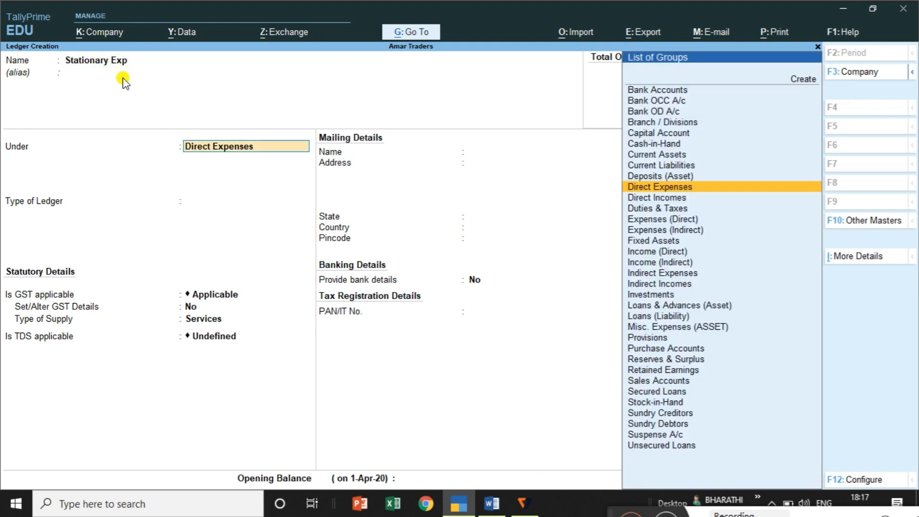
pyautogui.write('In')
pyautogui.press('Down')
pyautogui.press('Down')
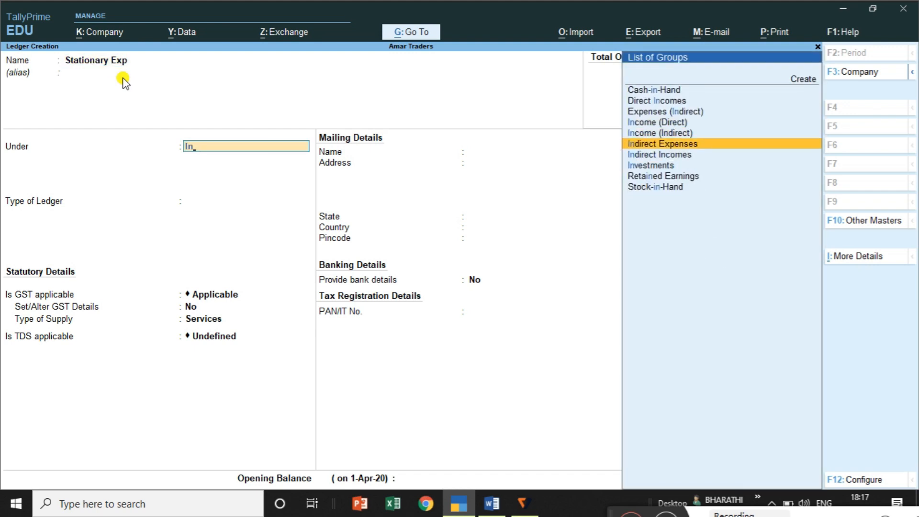
pyautogui.press('Return')
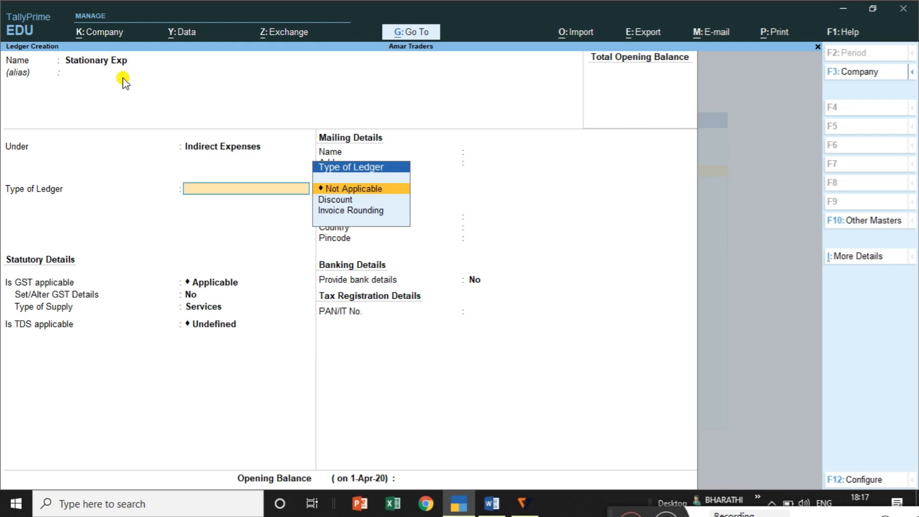
pyautogui.press('Return')
pyautogui.press('Return')
pyautogui.press('Return')
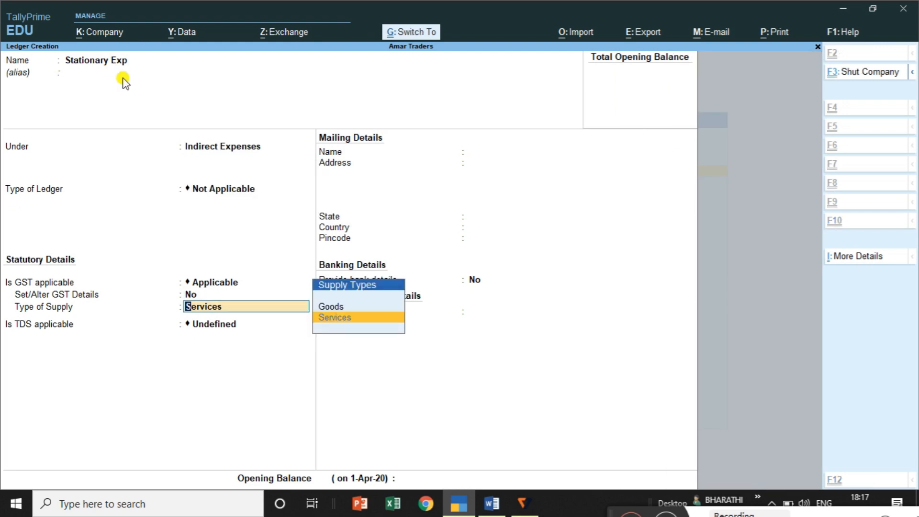
pyautogui.hotkey('ctrl', 'a')
# - Create a ledger named Tiffen Charges under the Indirect Expenses group and save it
pyautogui.write('Tiffen Charges')
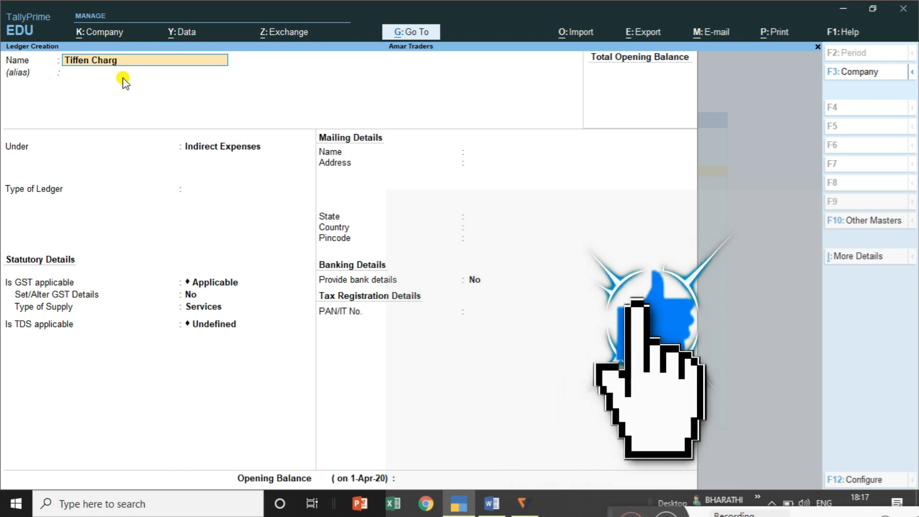
pyautogui.press('Return')
pyautogui.press('Return')
pyautogui.press('Return')
pyautogui.press('ctrl')
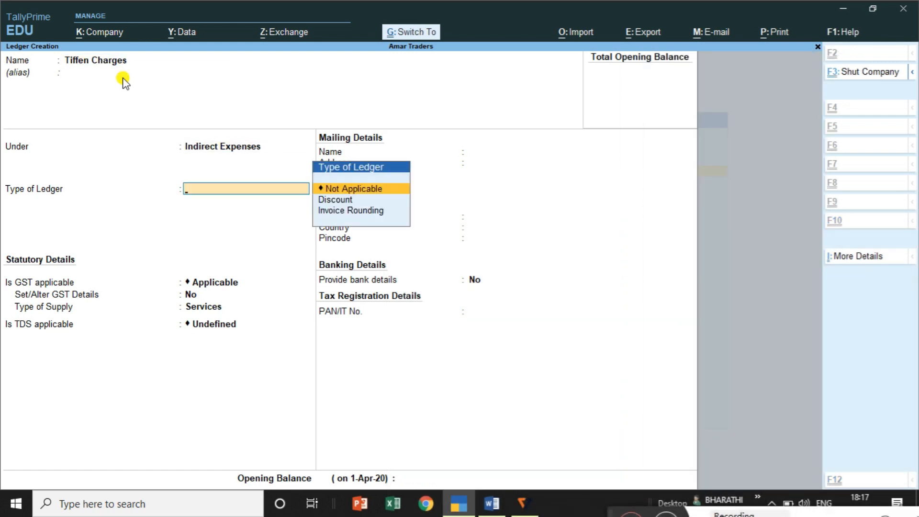
pyautogui.hotkey('ctrl', 'a')
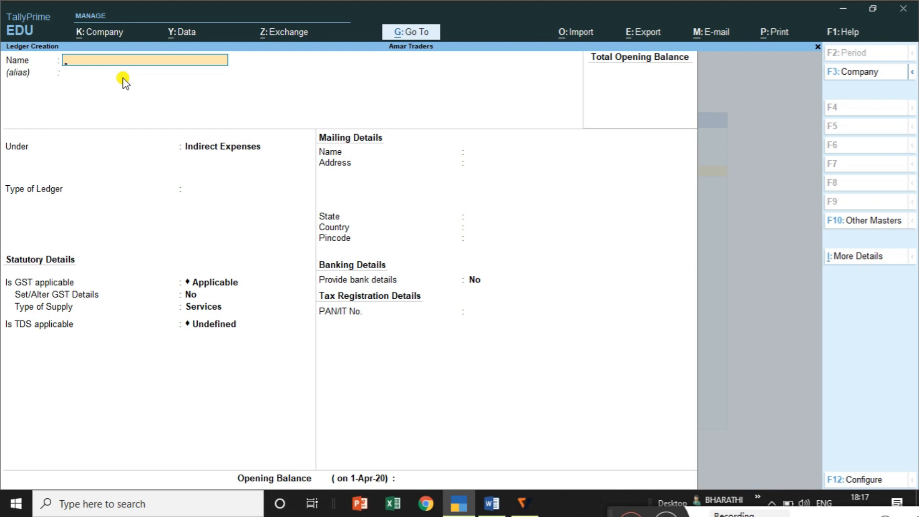
# - Check the transaction list in Word, and create and save a TallyPrime ledger named Taxi Hire Charges under Indirect Expenses
pyautogui.hotkey('alt', 'Tab')
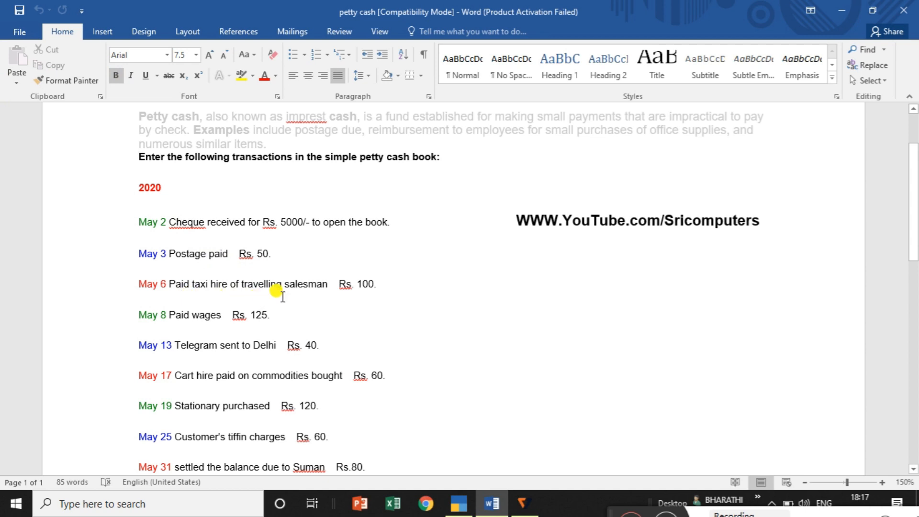
pyautogui.hotkey('alt', 'Tab')
pyautogui.write('Ta')
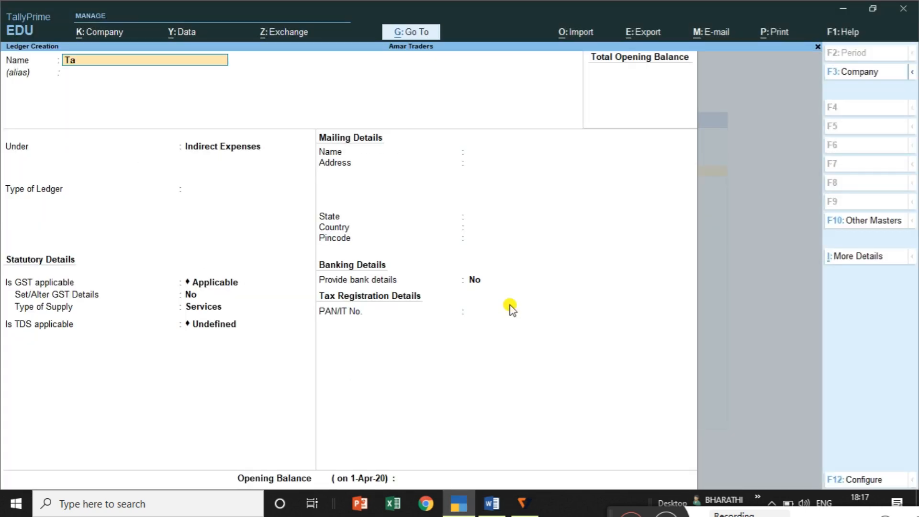
pyautogui.write('xi Hire Charges')
pyautogui.press('Return')
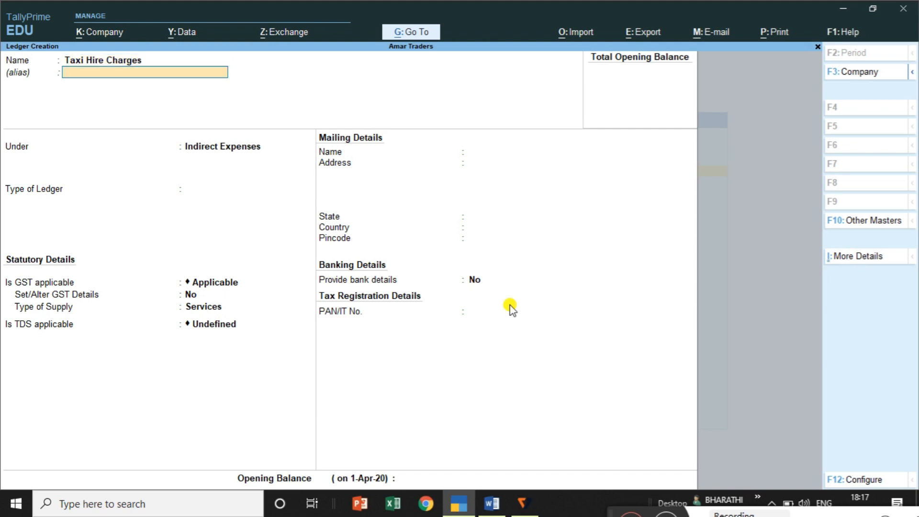
pyautogui.press('Return')
pyautogui.hotkey('ctrl', 'a')
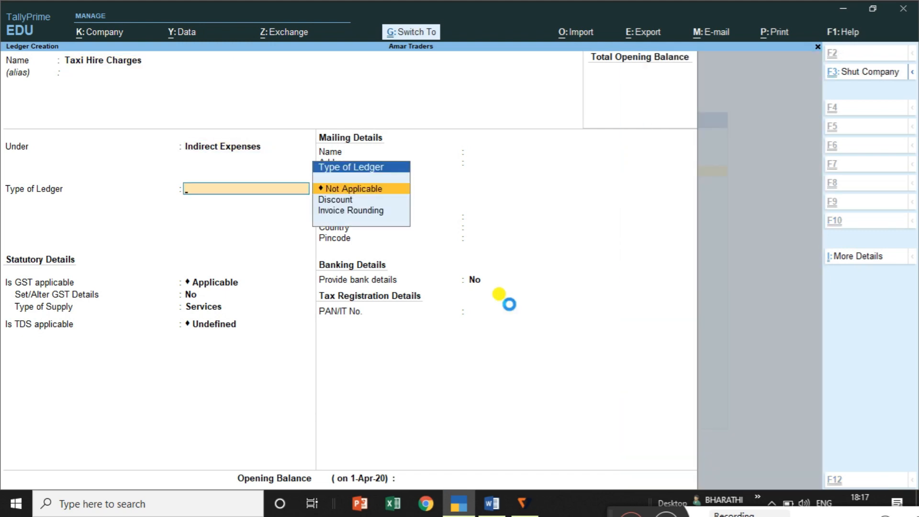
# - Consult the Word transaction list again, and create and save a TallyPrime ledger named Telegrame Charges under Indirect Expenses
pyautogui.hotkey('alt', 'Tab')
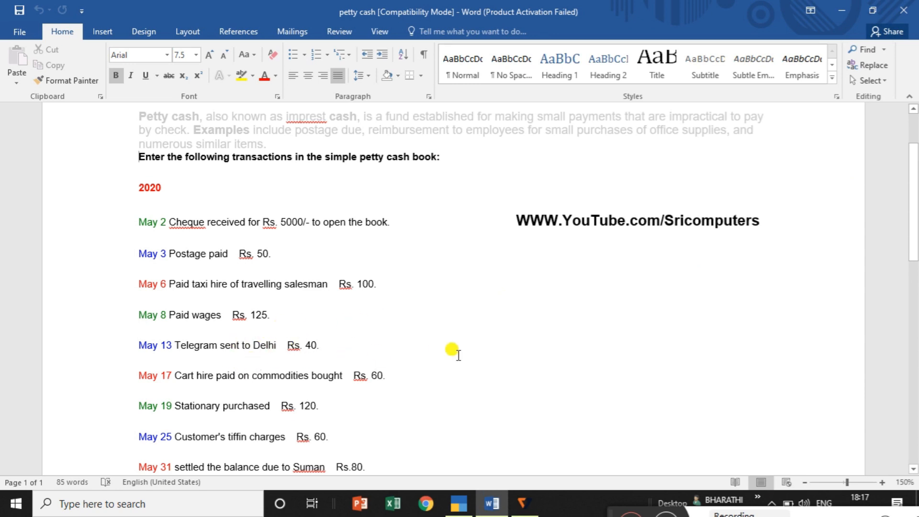
pyautogui.hotkey('alt', 'Tab')
pyautogui.write('Tele')
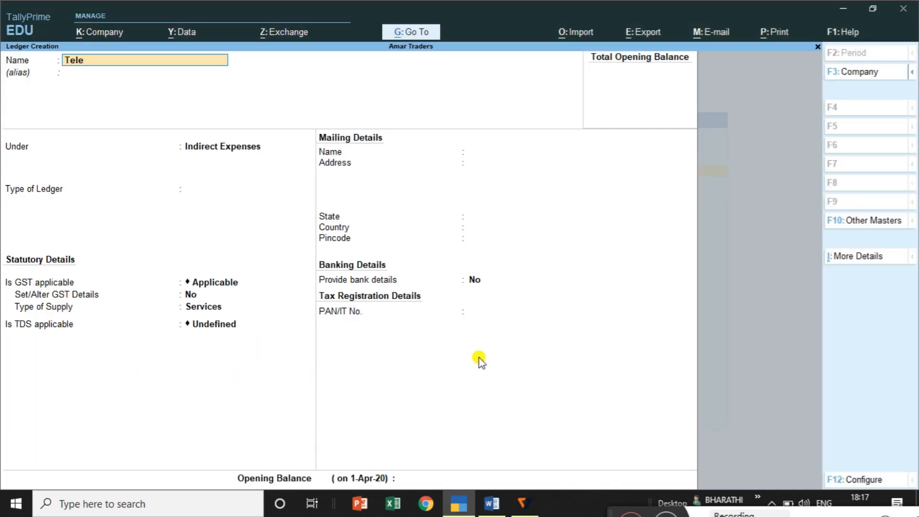
pyautogui.write('grame Charges')
pyautogui.press('Return')
pyautogui.press('Return')
pyautogui.press('ctrl')
pyautogui.click(478, 353)
pyautogui.hotkey('ctrl', 'a')
# - Check the May 17 transaction in Word, and create and save a TallyPrime ledger named Cart Hire Charges under Indirect Expenses
pyautogui.hotkey('alt', 'Tab')
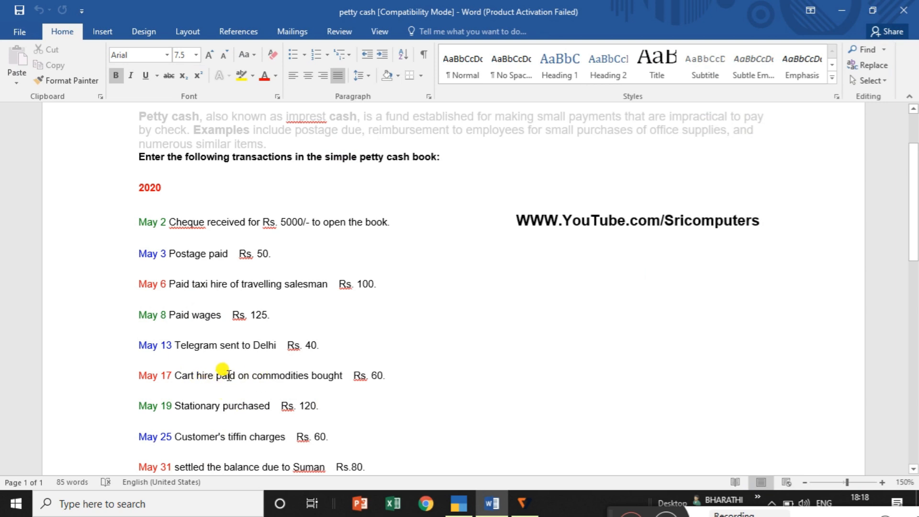
pyautogui.hotkey('alt', 'Tab')
pyautogui.write('Cart Hi')
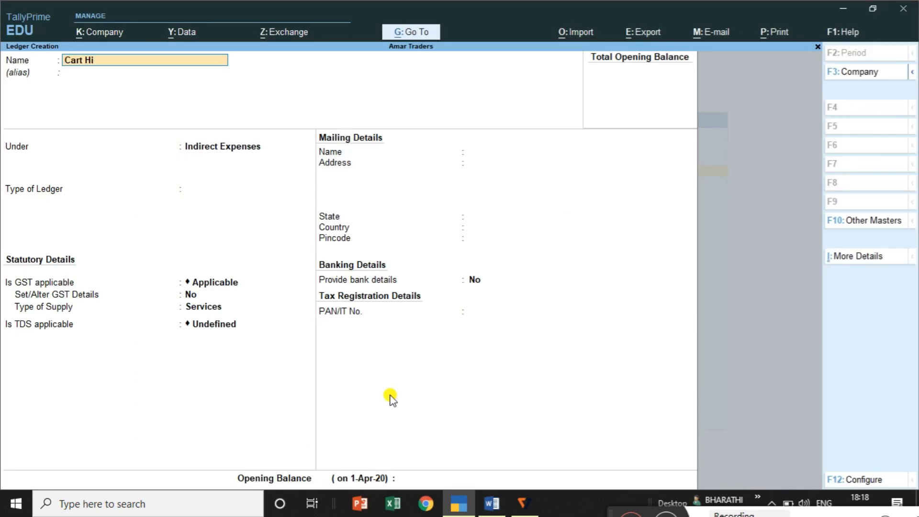
pyautogui.write('re Charges')
pyautogui.press('Return')
pyautogui.press('Return')
pyautogui.press('Return')
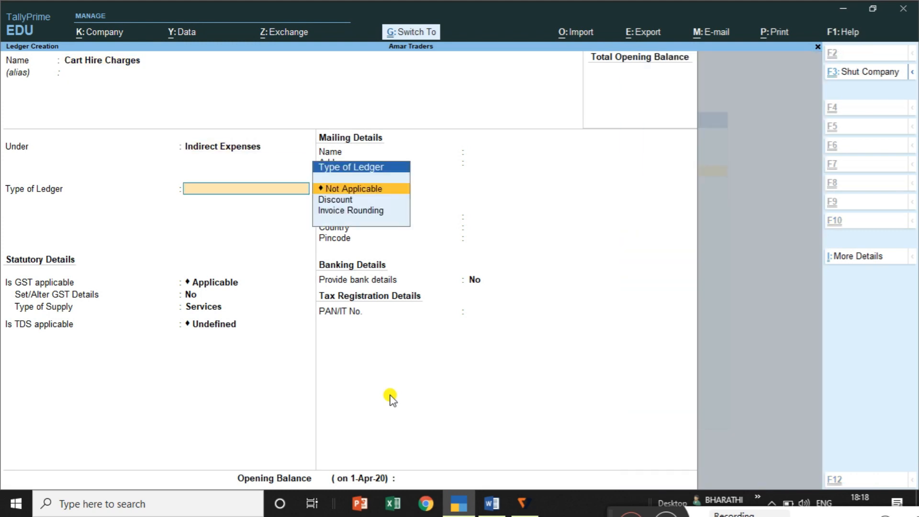
pyautogui.hotkey('ctrl', 'a')
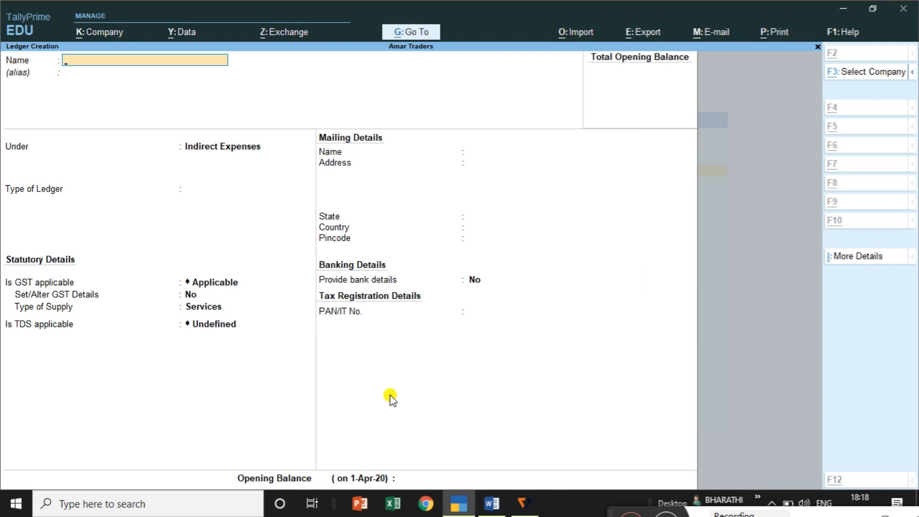
# - Check the May 31 transaction in Word, and create and save a TallyPrime ledger for the person it names under Sundry Debtors
pyautogui.hotkey('alt', 'Tab')
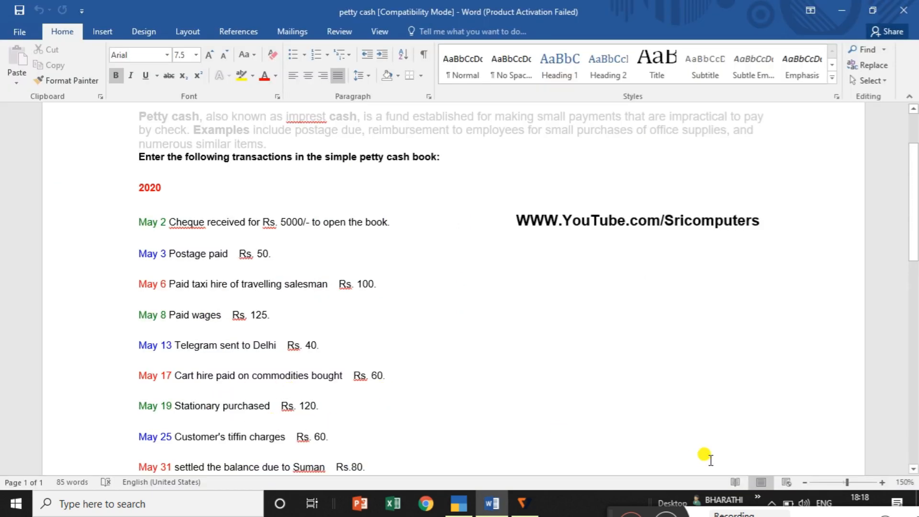
pyautogui.click(914, 470)
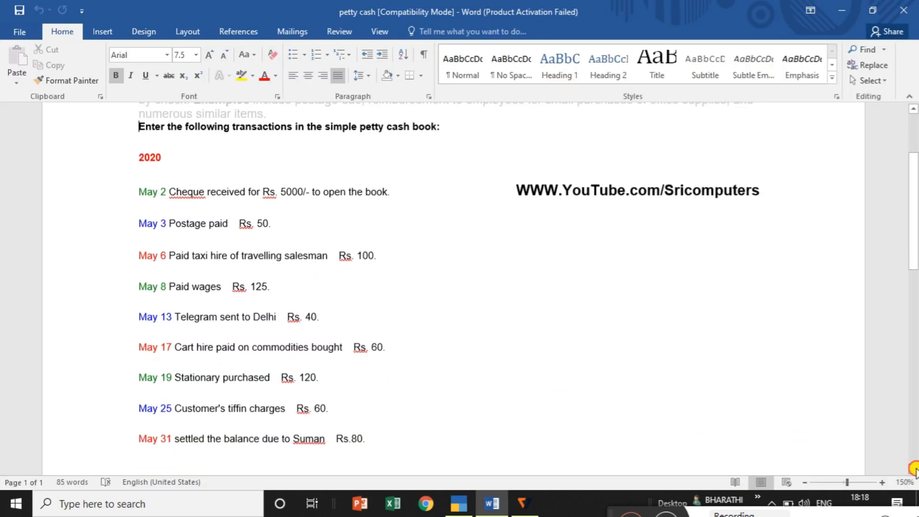
pyautogui.click(913, 470)
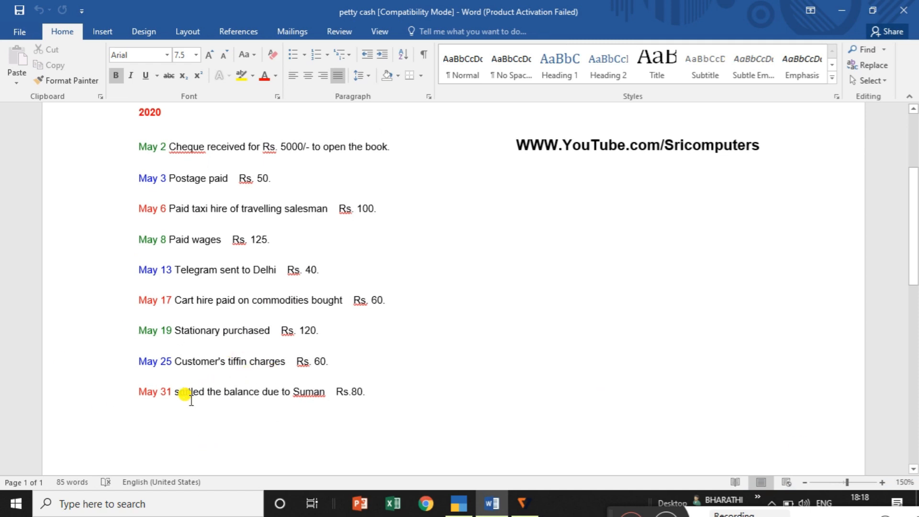
pyautogui.hotkey('alt', 'Tab')
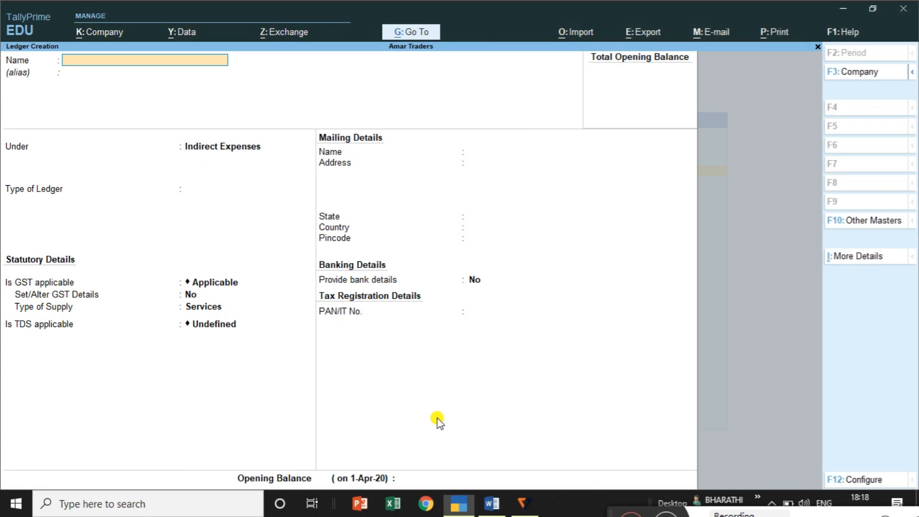
pyautogui.write('Suman')
pyautogui.press('Return')
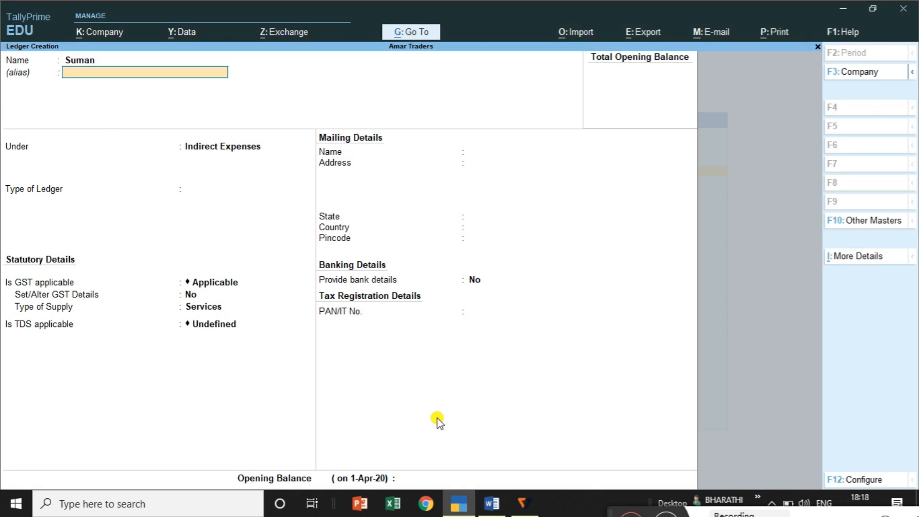
pyautogui.press('Return')
pyautogui.write('S')
pyautogui.press('Down')
pyautogui.press('Down')
pyautogui.press('Down')
pyautogui.press('Down')
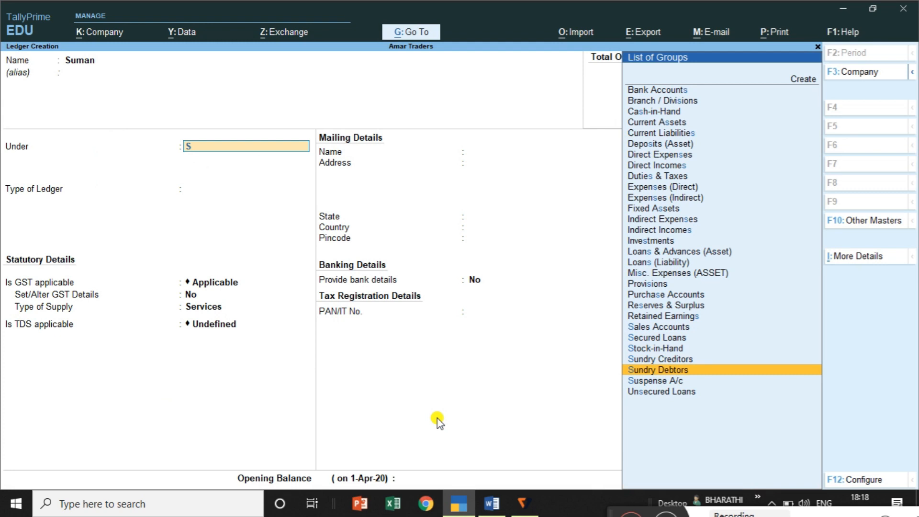
pyautogui.press('Return')
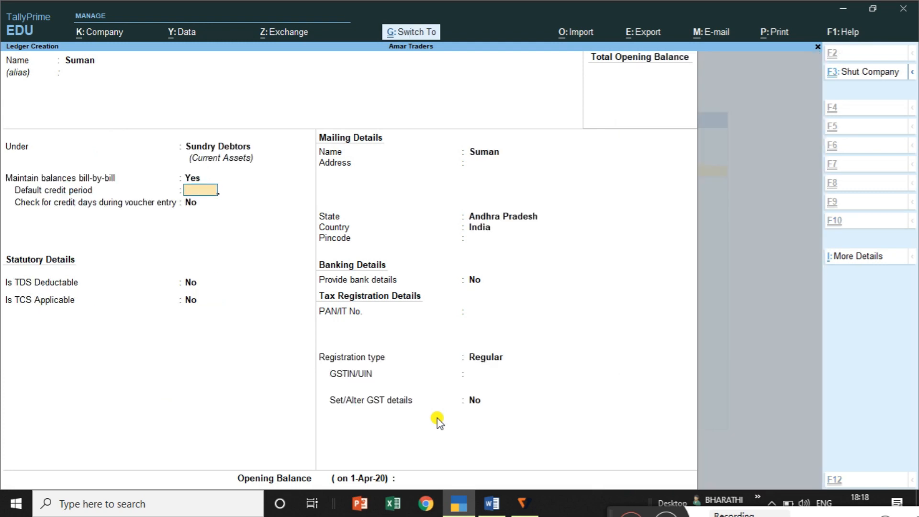
pyautogui.hotkey('ctrl', 'a')
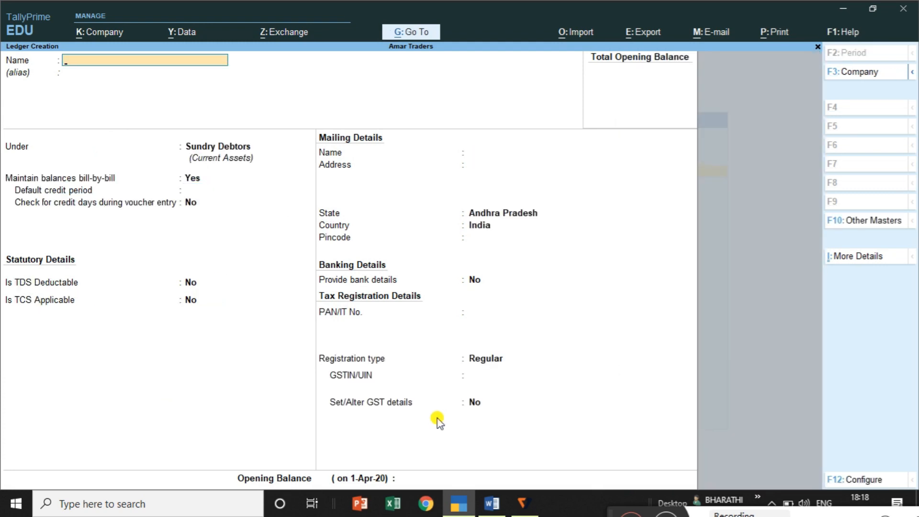
# - Leave ledger creation and start a Contra voucher with the voucher date set to 1-5-20
pyautogui.press('Escape')
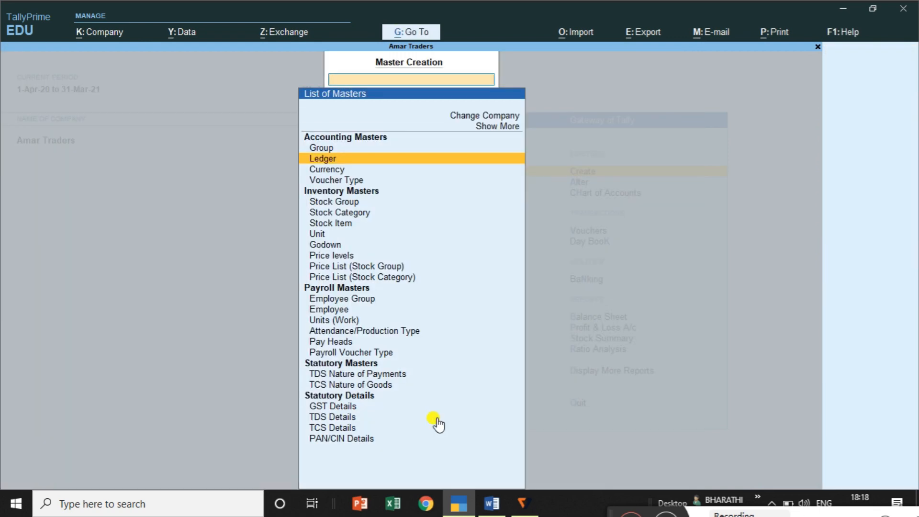
pyautogui.press('Escape')
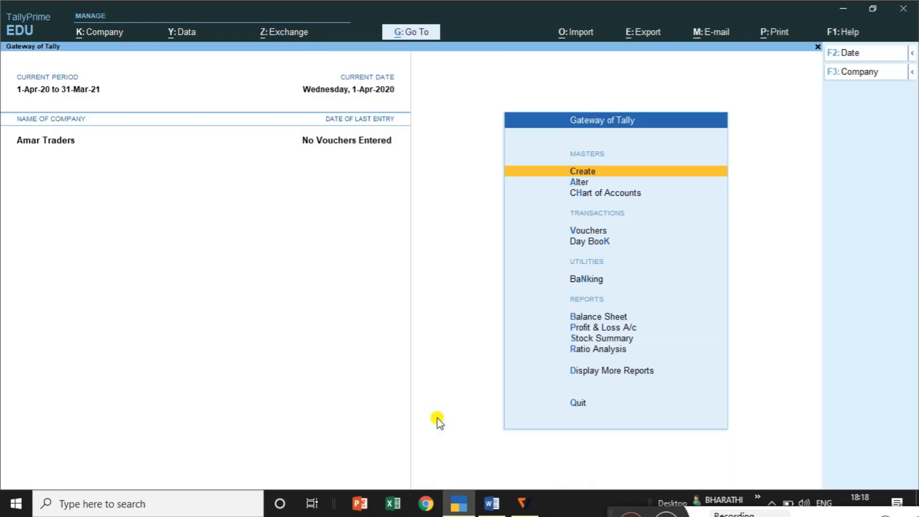
pyautogui.press('Down')
pyautogui.press('Down')
pyautogui.press('Down')
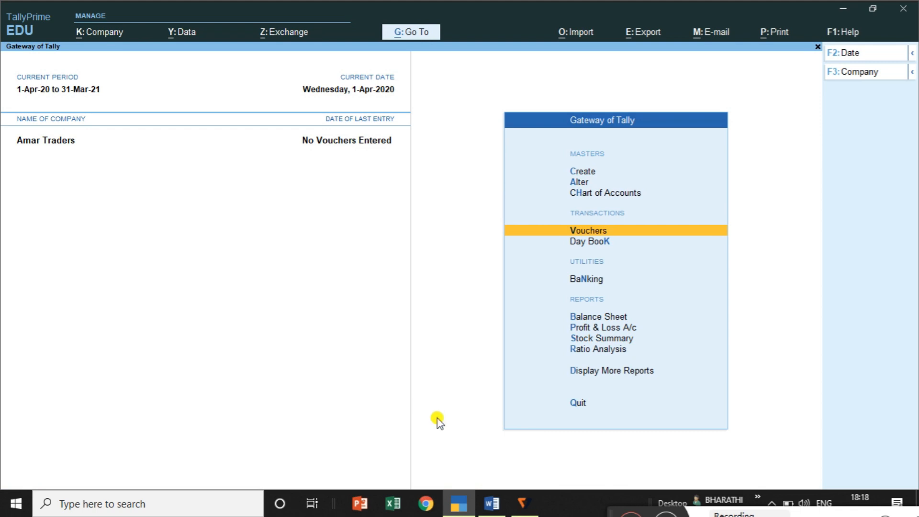
pyautogui.press('Return')
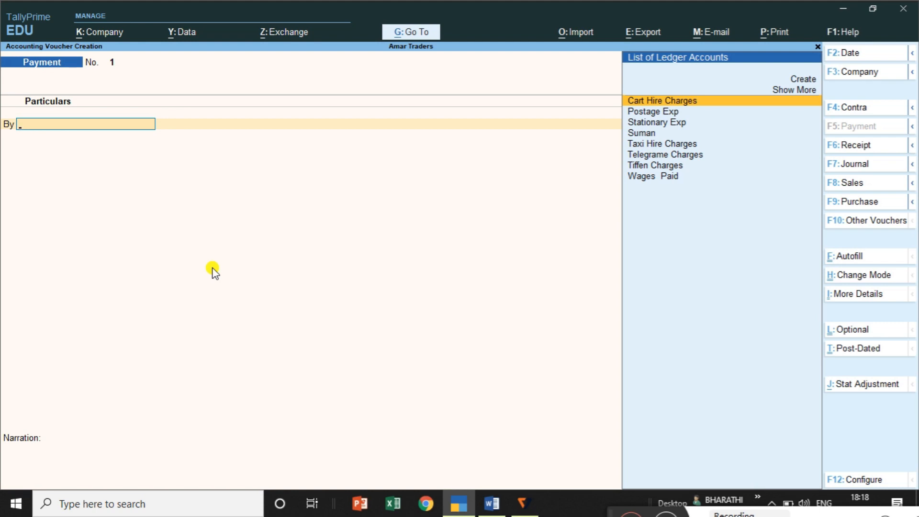
pyautogui.click(858, 113)
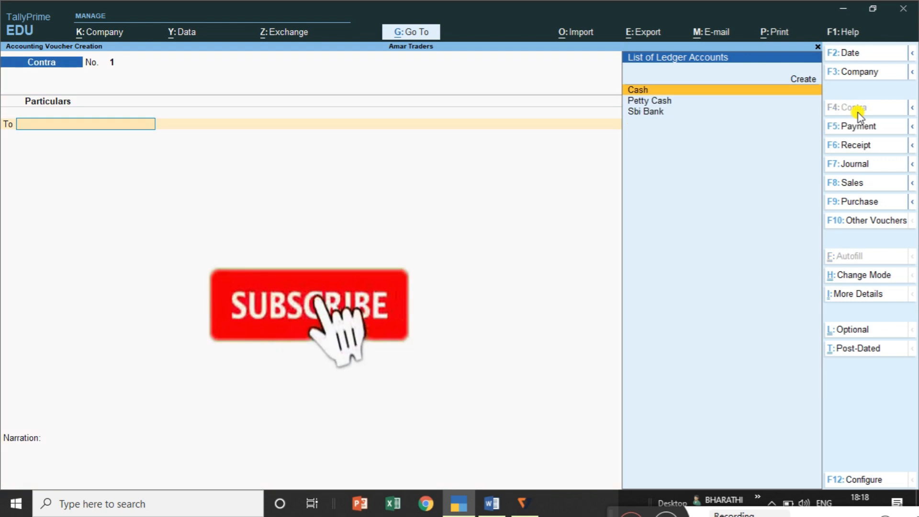
pyautogui.press('F2')
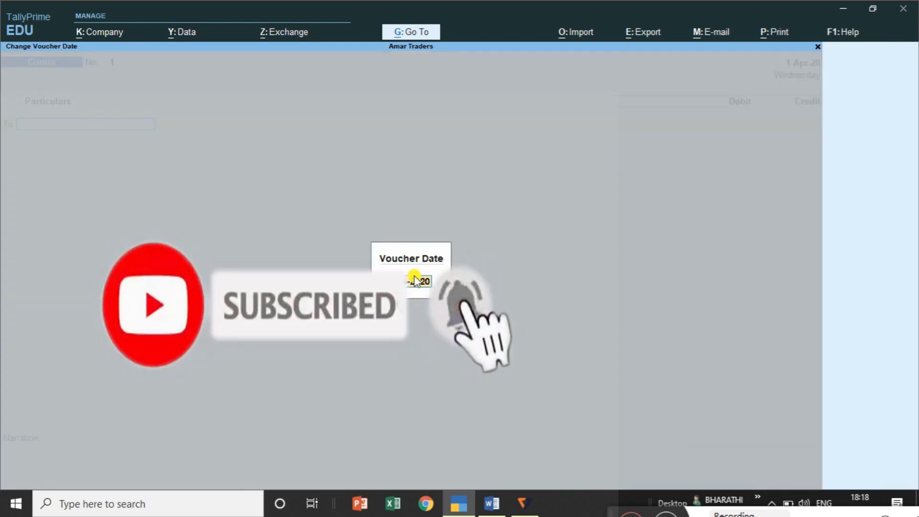
pyautogui.write('1-5-20')
pyautogui.press('Return')
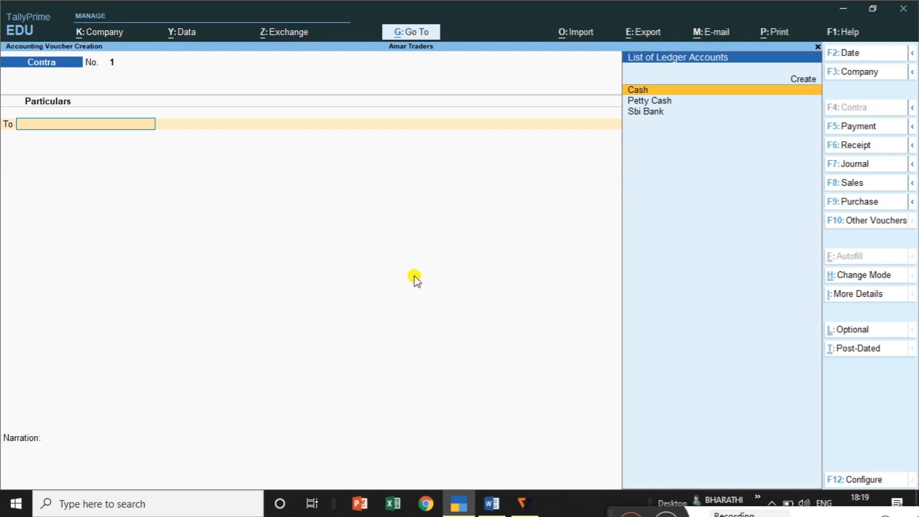
# - Credit Sbi Bank with 5,000 in the contra voucher, allocating it as a Cheque with cheque range Not Applicable, dated 1-May-20
pyautogui.press('Down')
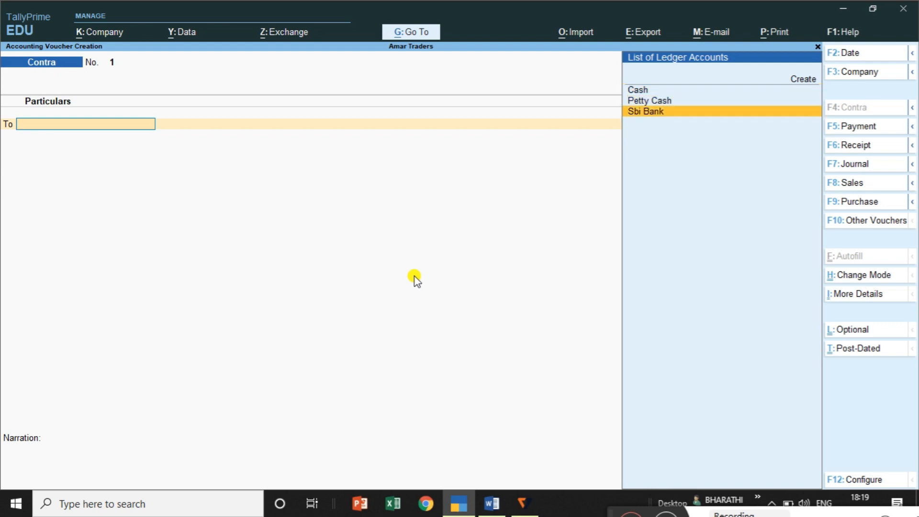
pyautogui.press('Return')
pyautogui.write('5')
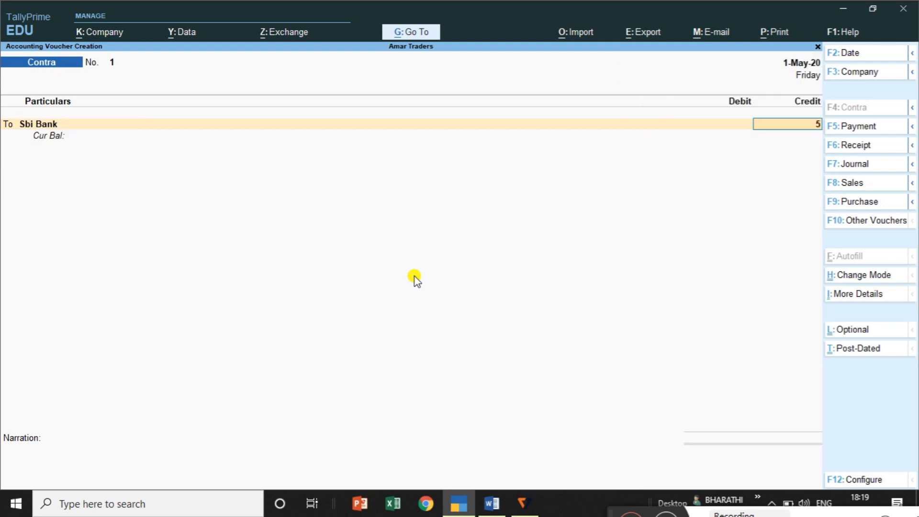
pyautogui.write(',000')
pyautogui.press('Return')
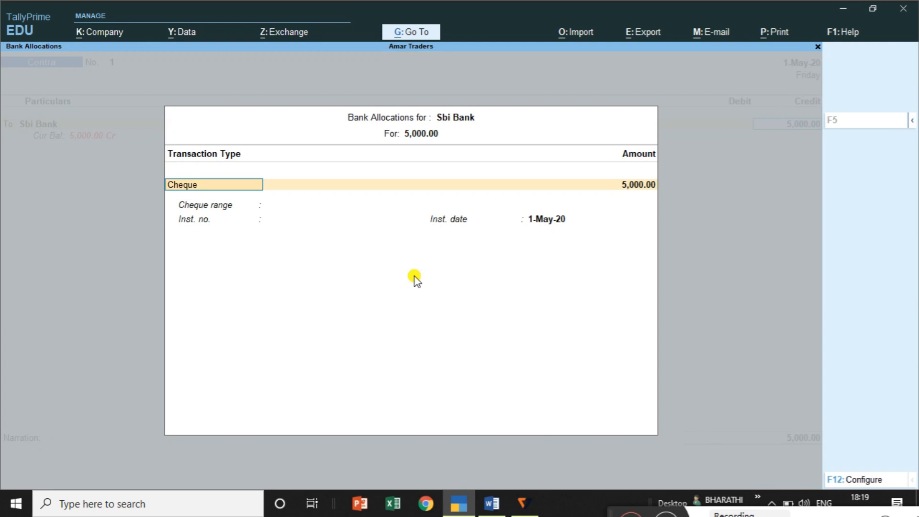
pyautogui.press('Return')
pyautogui.press('Return')
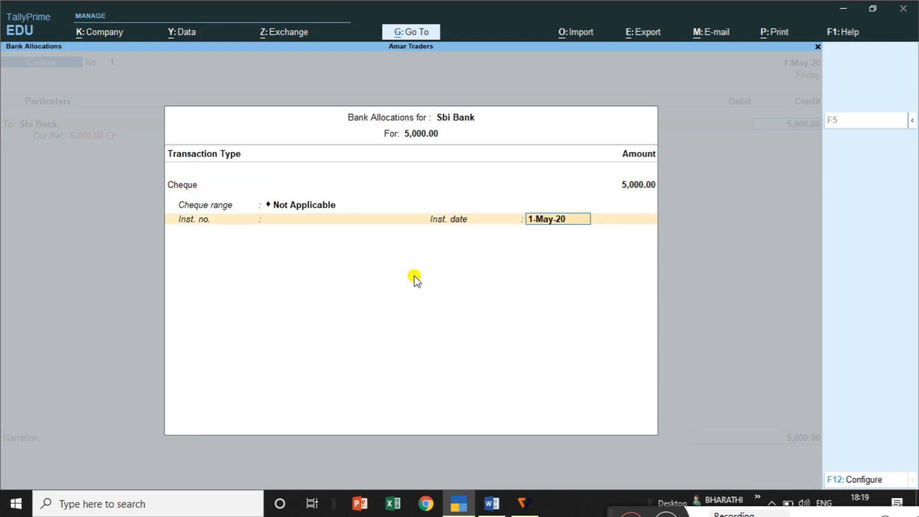
pyautogui.press('Return')
# - Debit Petty Cash with 5,000 in the contra voucher and save it without a narration
pyautogui.write('P')
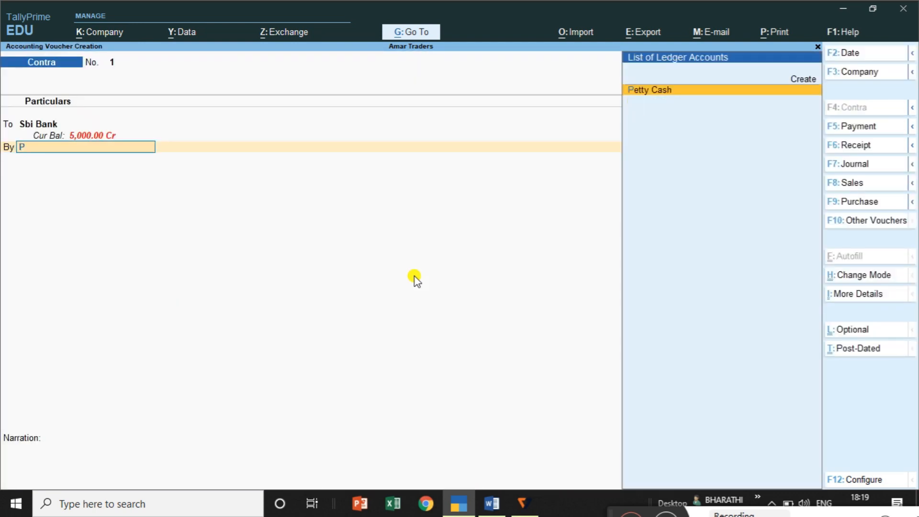
pyautogui.press('Return')
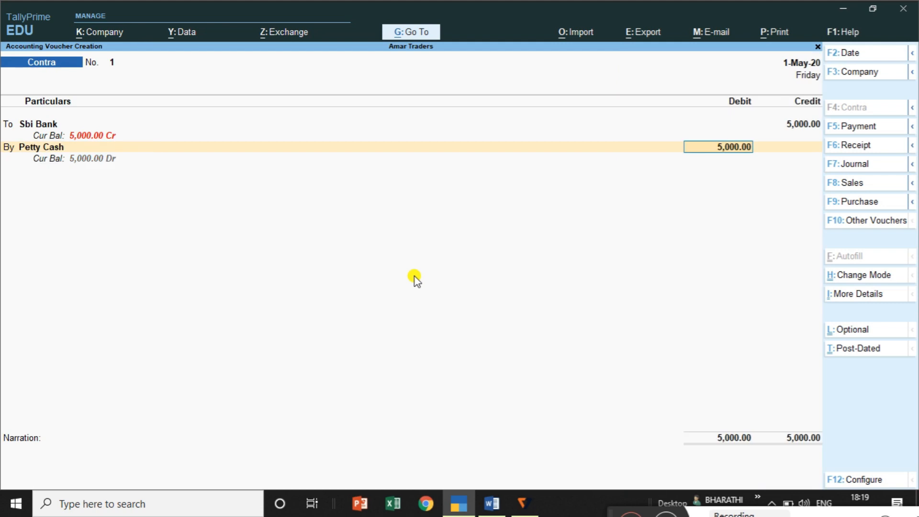
pyautogui.press('Return')
pyautogui.press('Return')
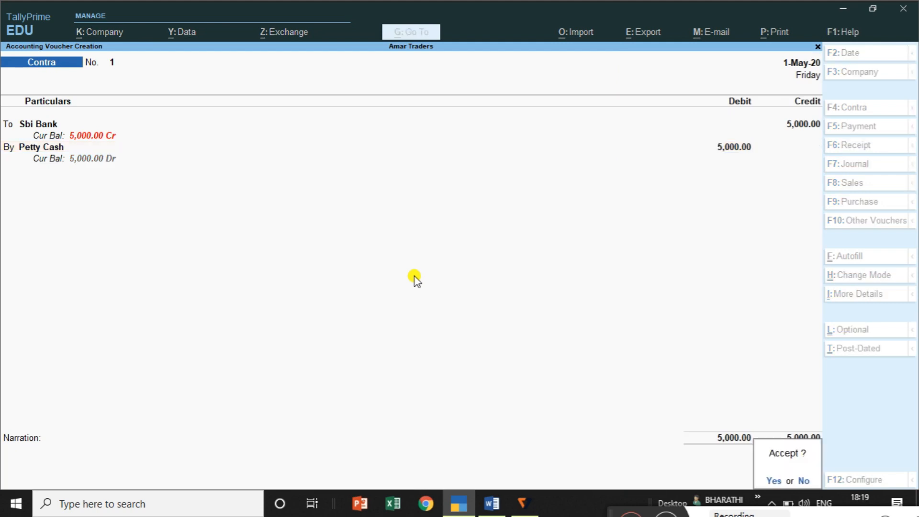
pyautogui.press('Return')
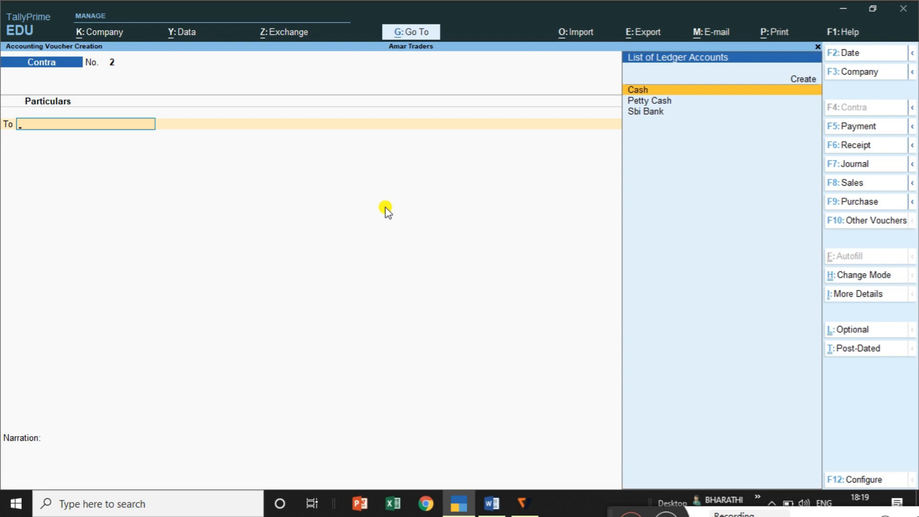
# - Start a Payment voucher and set its voucher date to 2-5-2020
pyautogui.click(880, 128)
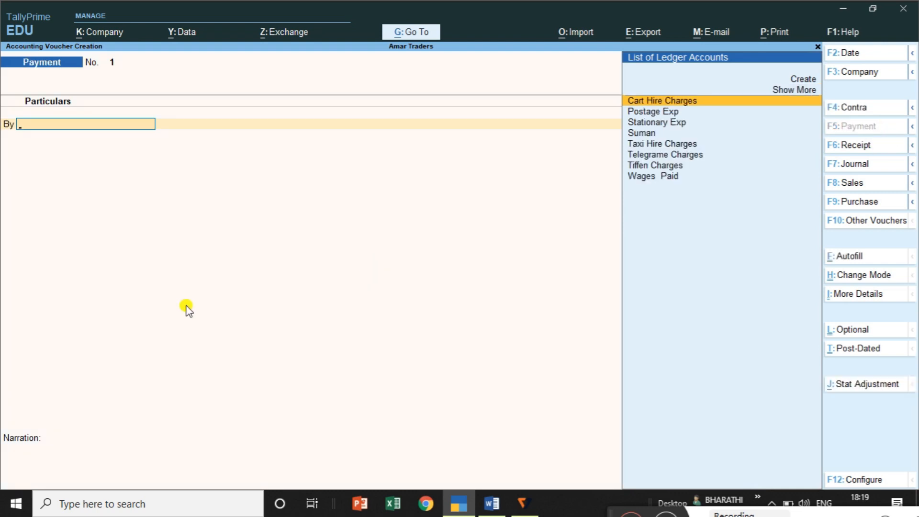
pyautogui.press('F2')
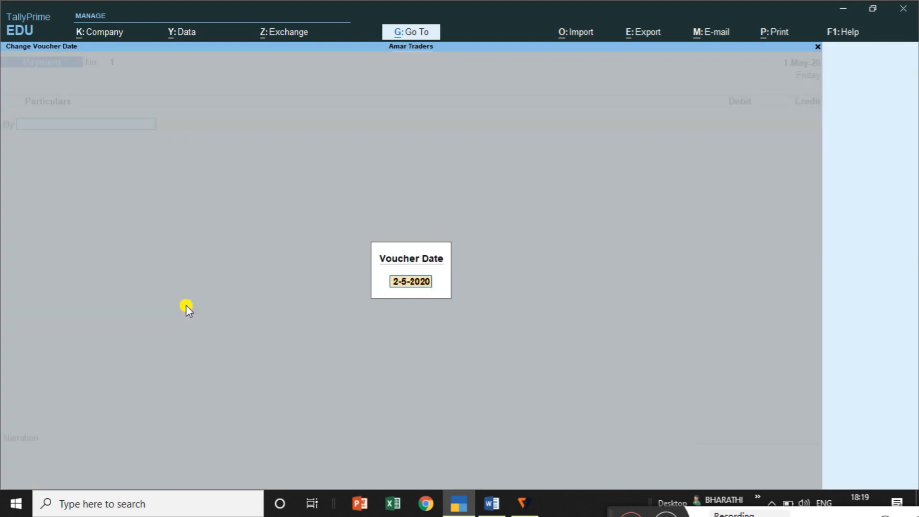
pyautogui.press('Return')
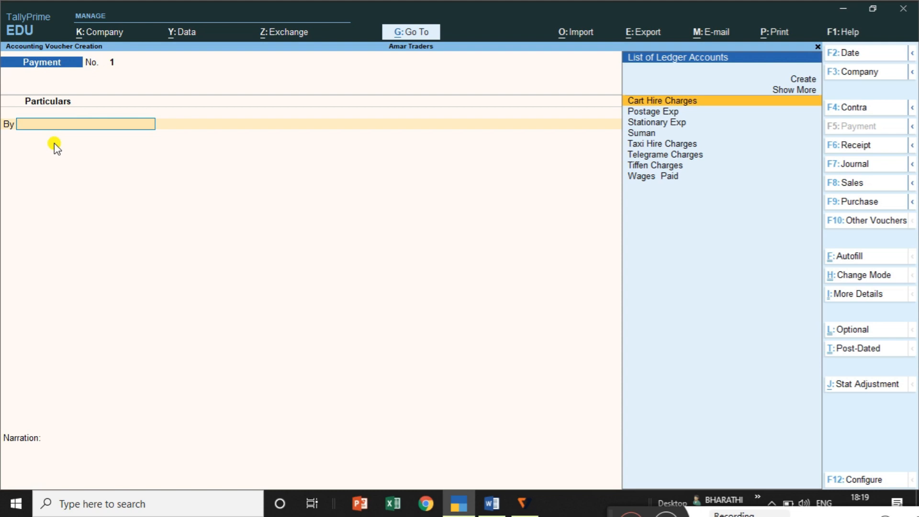
# - Check the May 3 transaction in Word, and save a TallyPrime payment voucher debiting Postage Exp and crediting Petty Cash with 50
pyautogui.hotkey('alt', 'Tab')
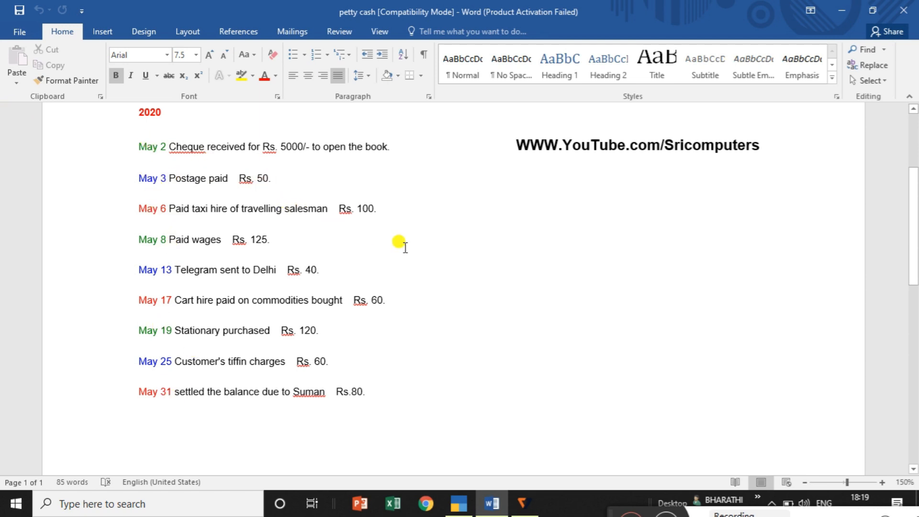
pyautogui.hotkey('alt', 'Tab')
pyautogui.write('Pos')
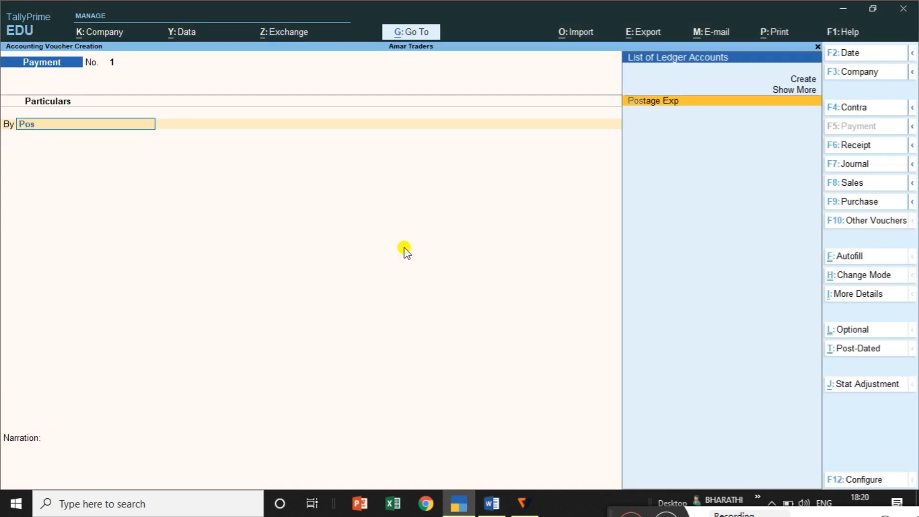
pyautogui.press('Return')
pyautogui.write('50')
pyautogui.press('Return')
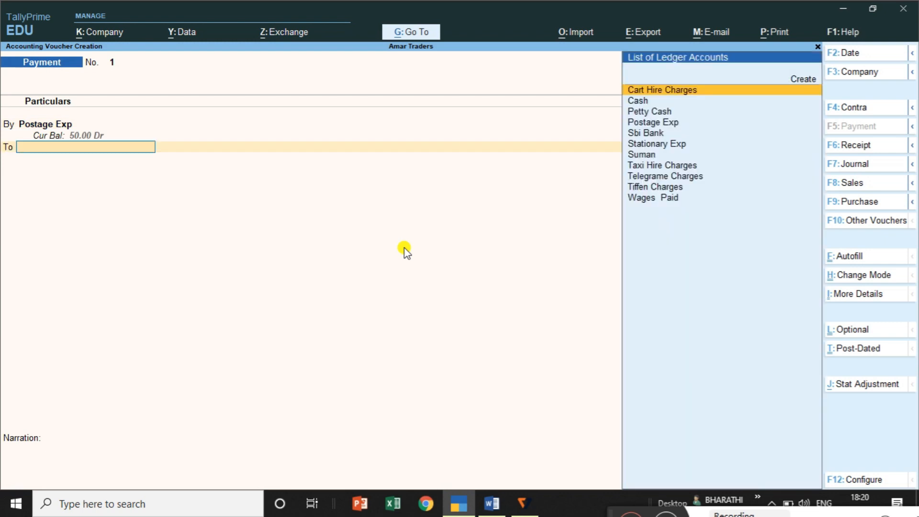
pyautogui.write('P')
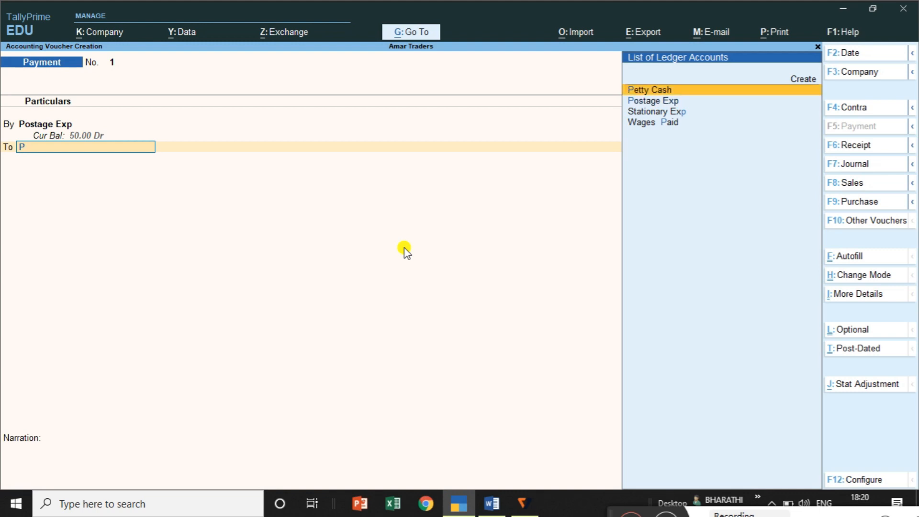
pyautogui.press('Return')
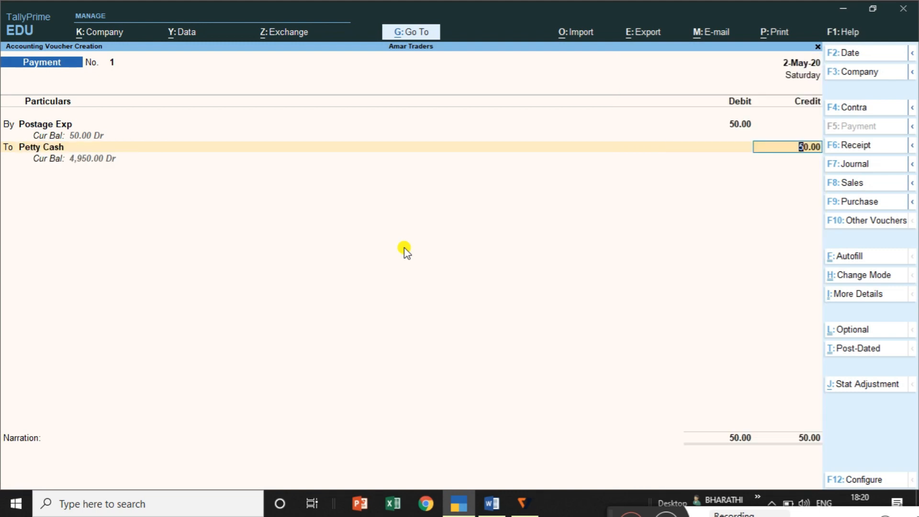
pyautogui.press('Return')
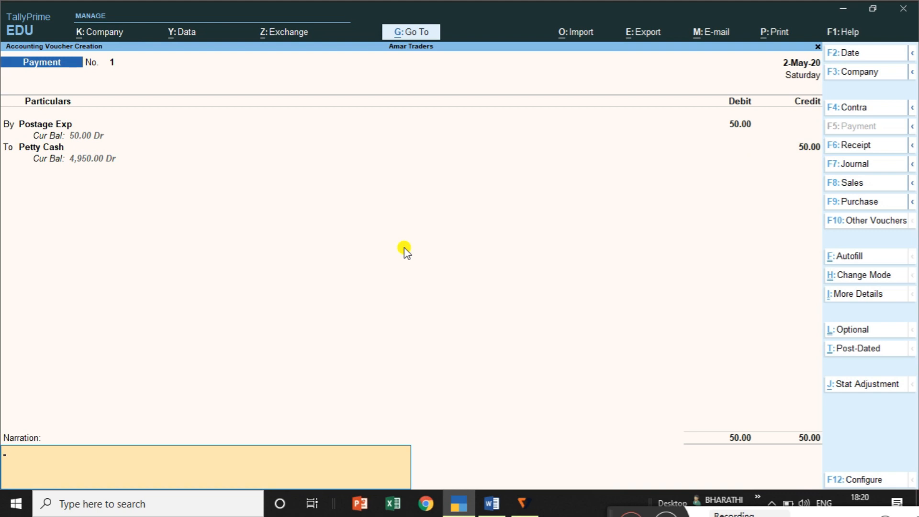
pyautogui.press('Return')
pyautogui.press('Return')
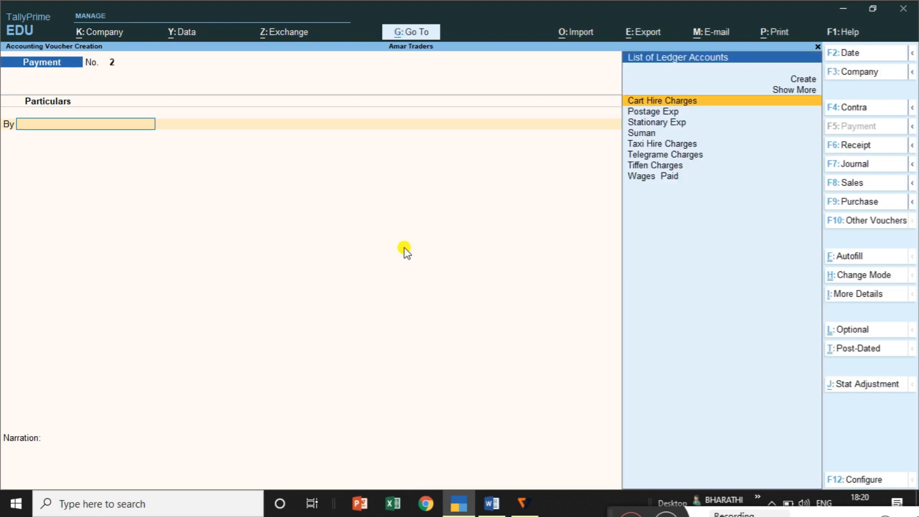
# - Check the May 6 transaction in Word, and save a TallyPrime payment voucher debiting Taxi Hire Charges and crediting Petty Cash with 100
pyautogui.hotkey('alt', 'Tab')
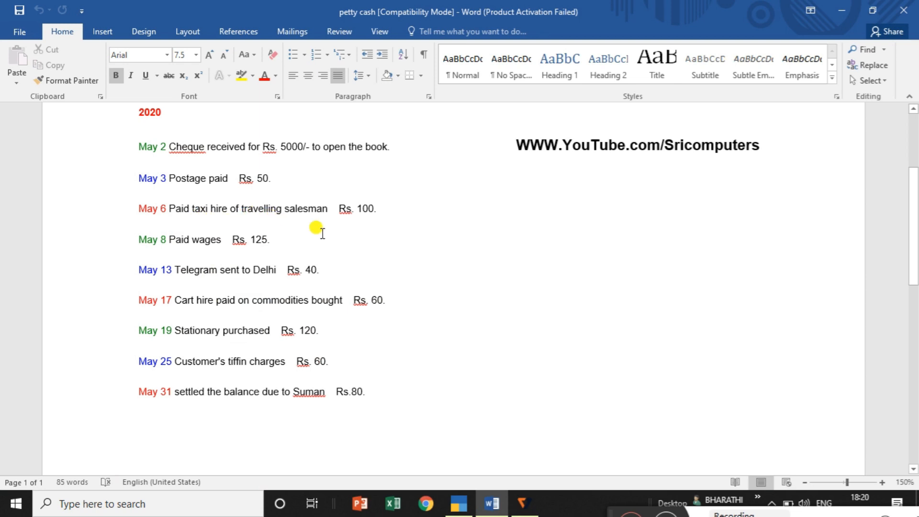
pyautogui.hotkey('alt', 'Tab')
pyautogui.write('Ta')
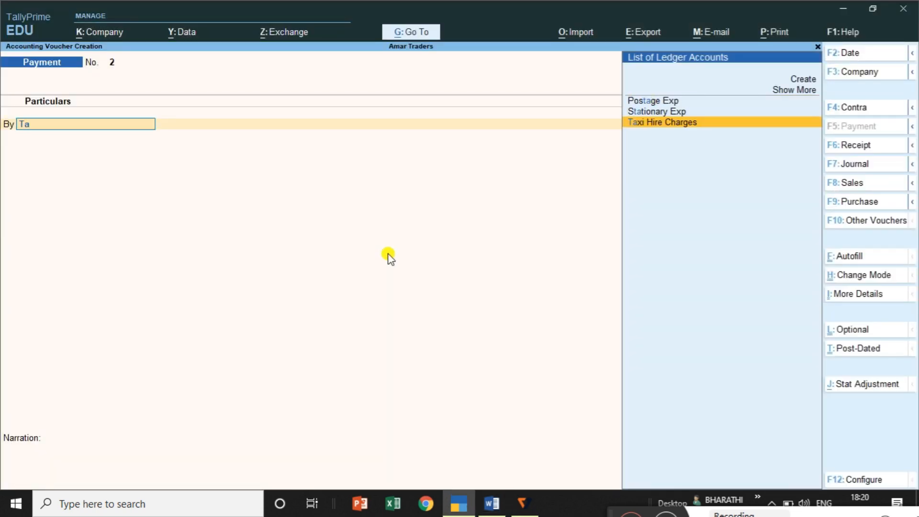
pyautogui.press('Return')
pyautogui.write('100')
pyautogui.press('Return')
pyautogui.write('Petty Cash')
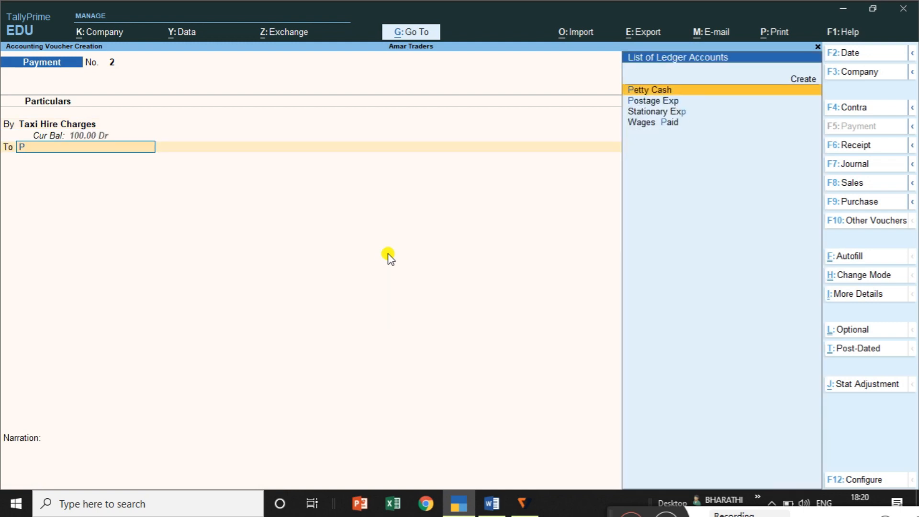
pyautogui.press('Return')
pyautogui.press('Return')
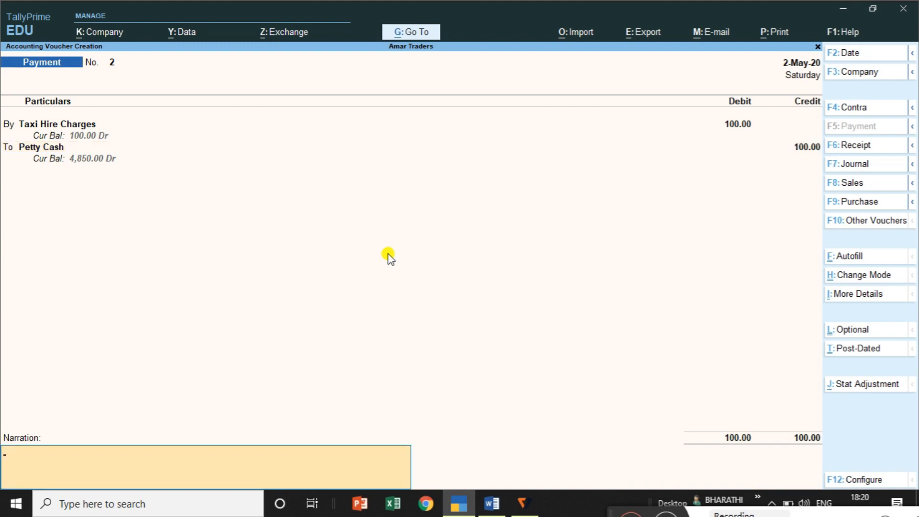
pyautogui.press('Return')
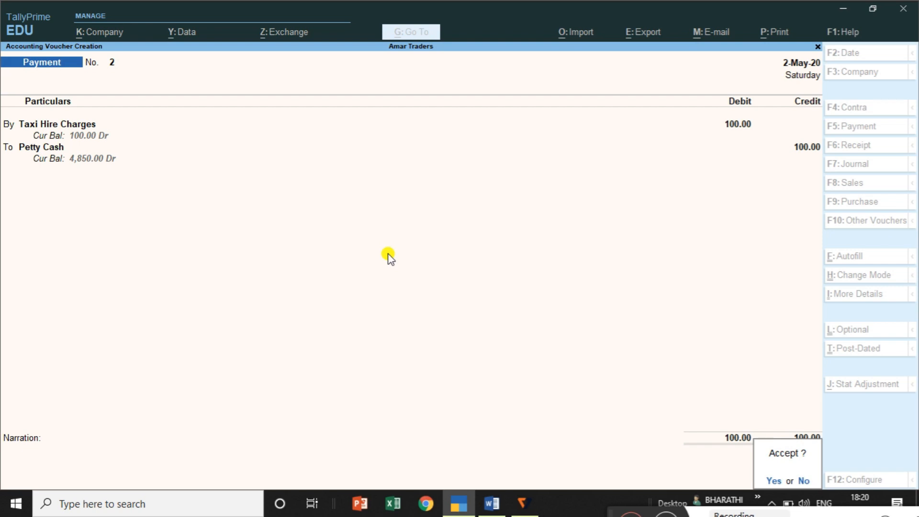
pyautogui.press('Return')
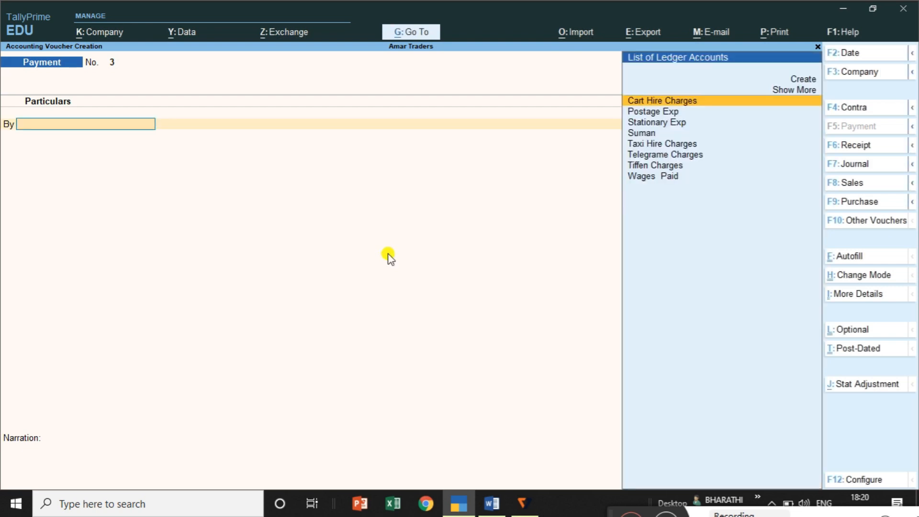
# - Check the May 8 transaction in Word, and save a TallyPrime payment voucher debiting Wages Paid and crediting Petty Cash with 125
pyautogui.hotkey('alt', 'Tab')
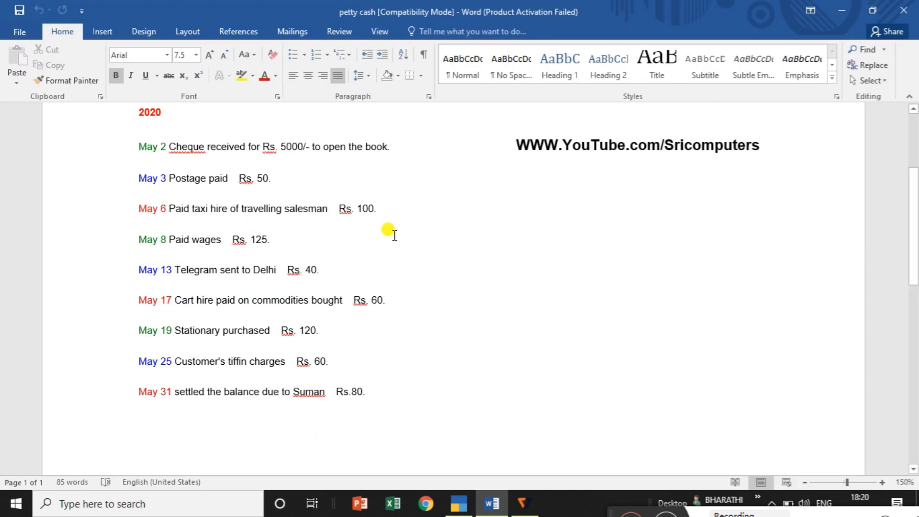
pyautogui.hotkey('alt', 'Tab')
pyautogui.write('Wa')
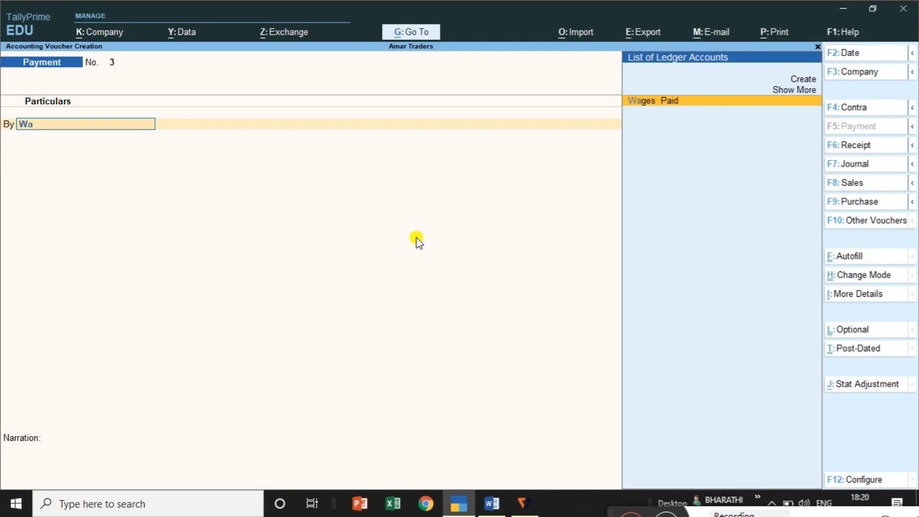
pyautogui.press('Return')
pyautogui.write('125')
pyautogui.press('Return')
pyautogui.write('Pe')
pyautogui.press('Return')
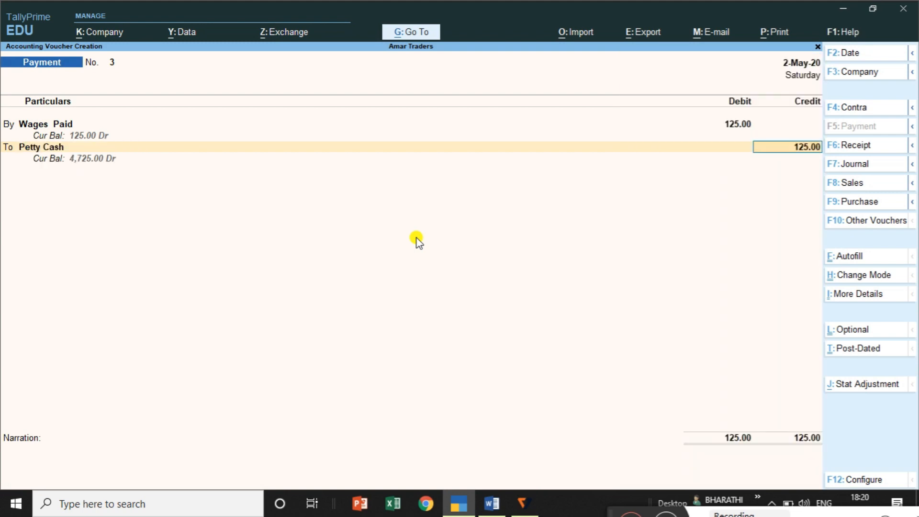
pyautogui.press('Return')
pyautogui.press('Return')
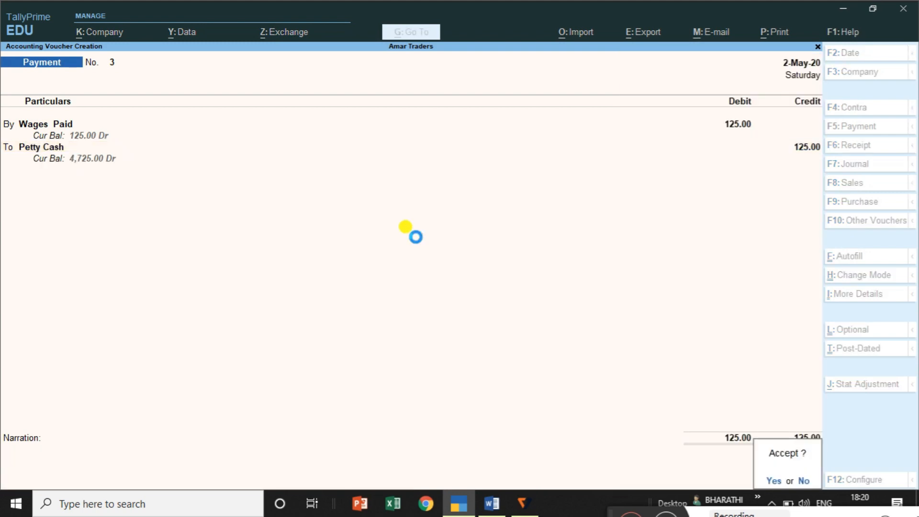
pyautogui.press('Return')
# - Check the May 13 transaction in Word, and save a TallyPrime payment voucher debiting Telegrame Charges and crediting Petty Cash with 40
pyautogui.hotkey('alt', 'Tab')
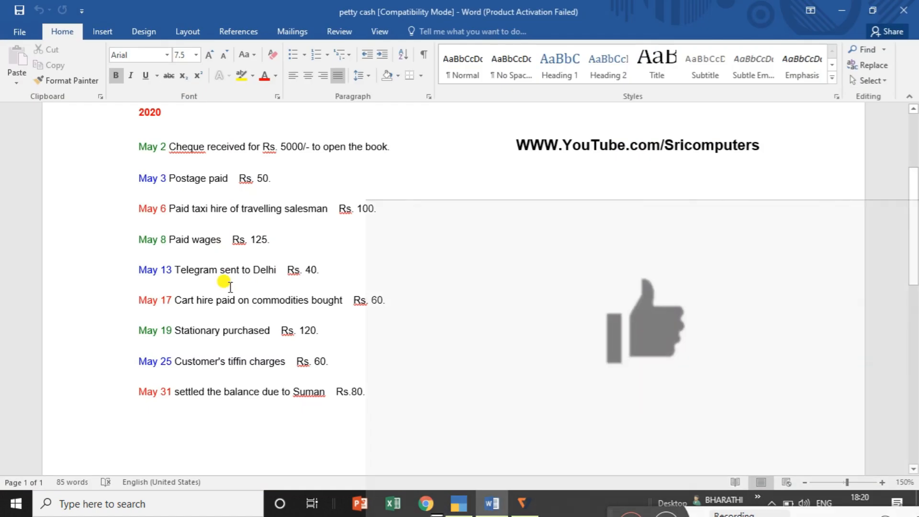
pyautogui.hotkey('alt', 'Tab')
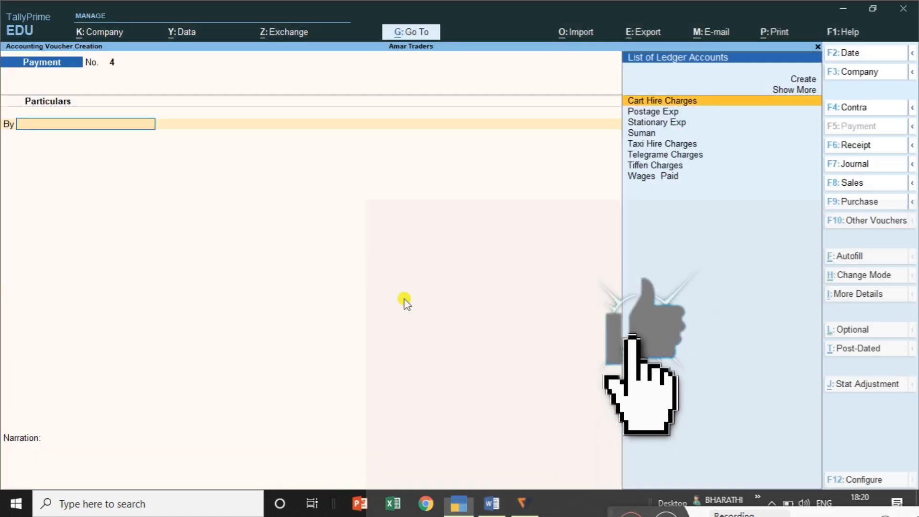
pyautogui.write('Telegrame Charges')
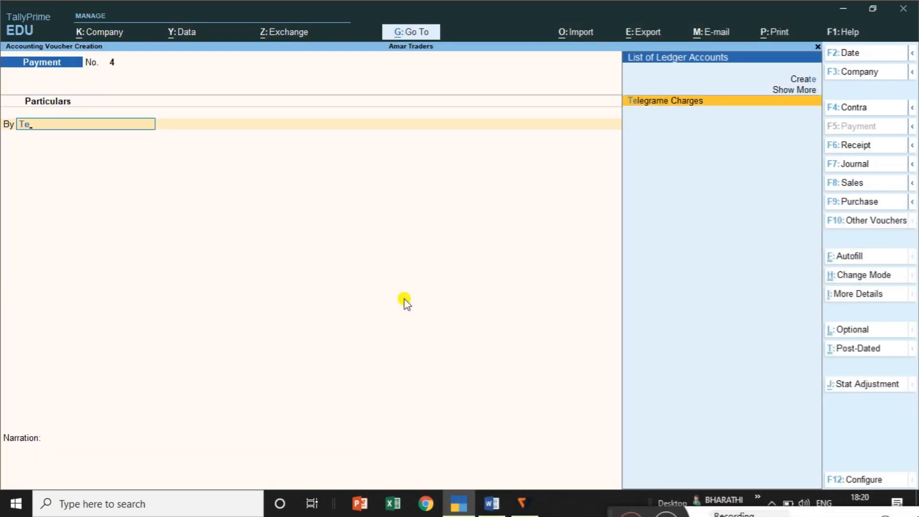
pyautogui.press('Return')
pyautogui.hotkey('alt', 'Tab')
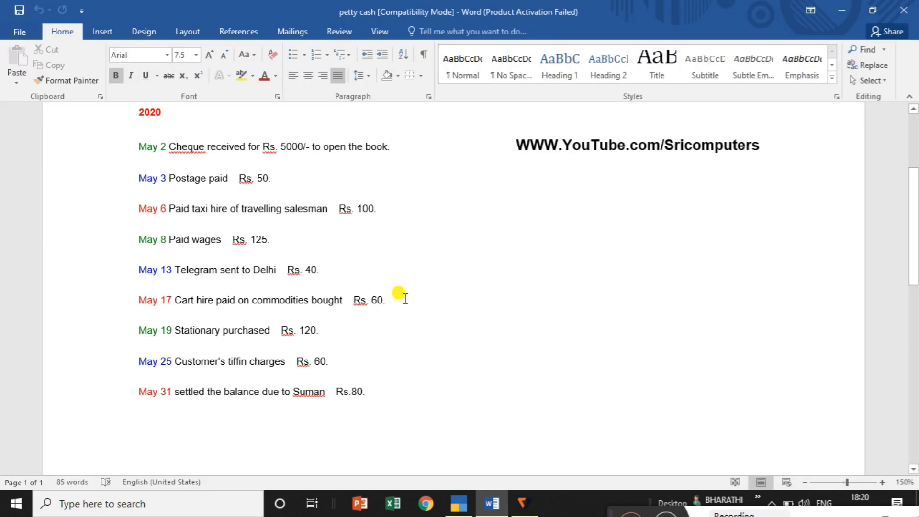
pyautogui.hotkey('alt', 'Tab')
pyautogui.write('40')
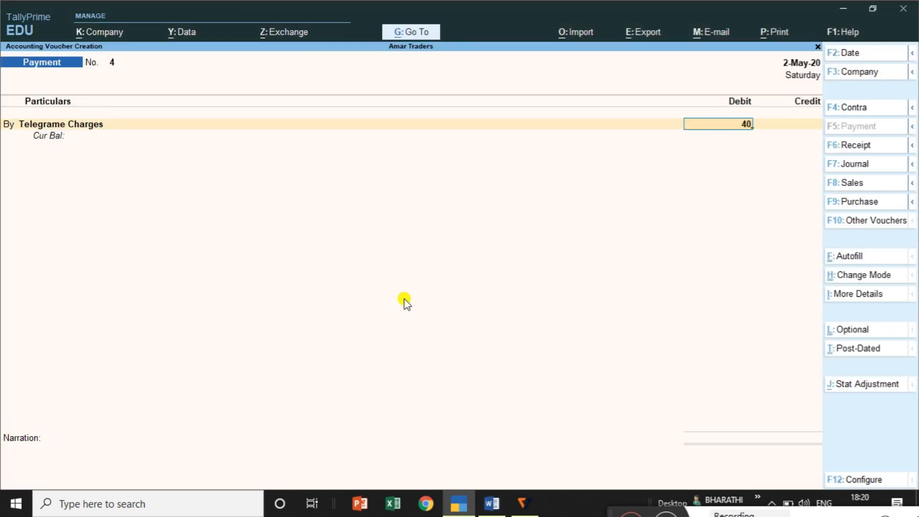
pyautogui.press('Return')
pyautogui.write('Pe')
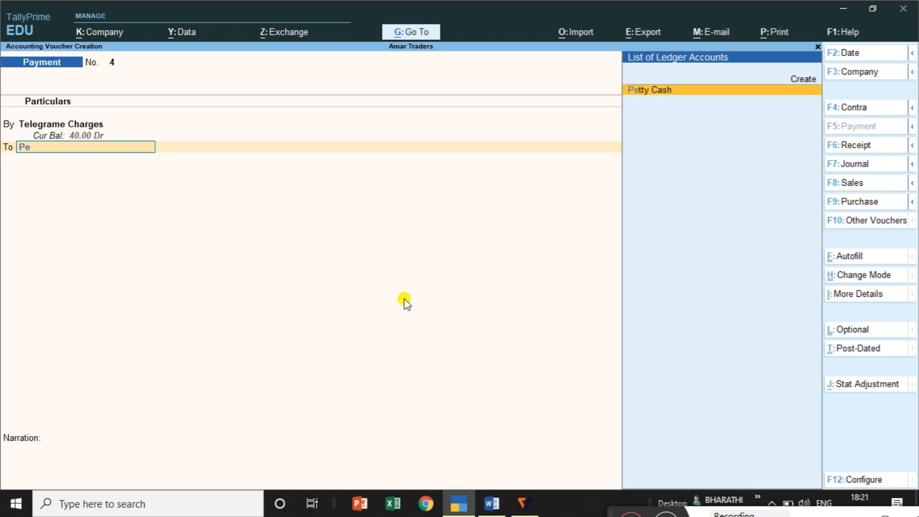
pyautogui.press('Return')
pyautogui.press('Return')
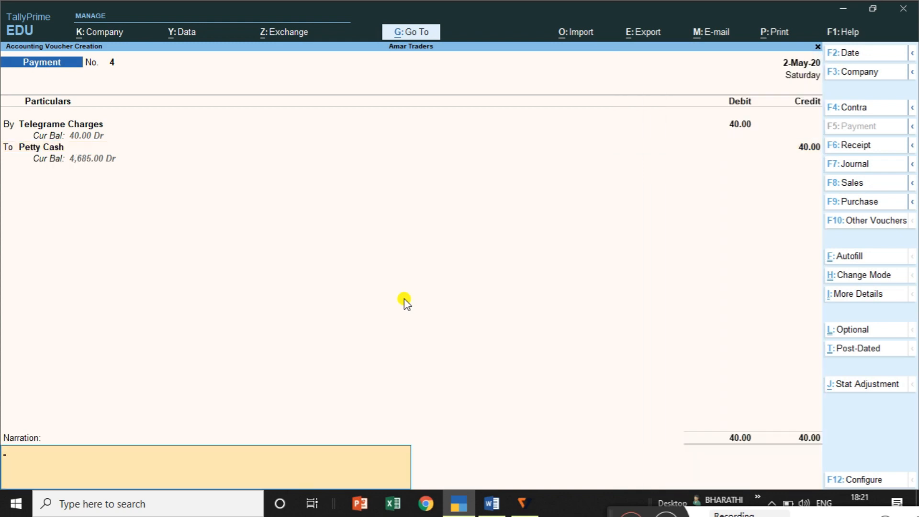
pyautogui.press('Return')
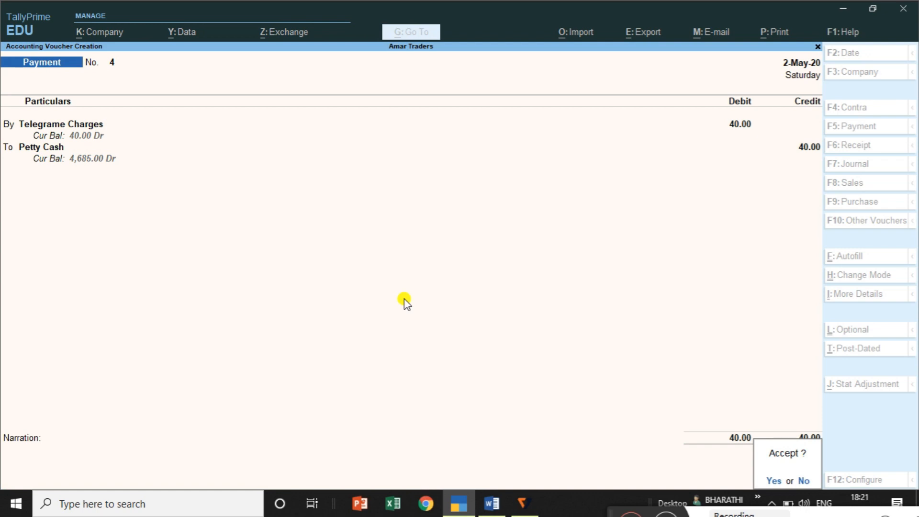
pyautogui.press('Return')
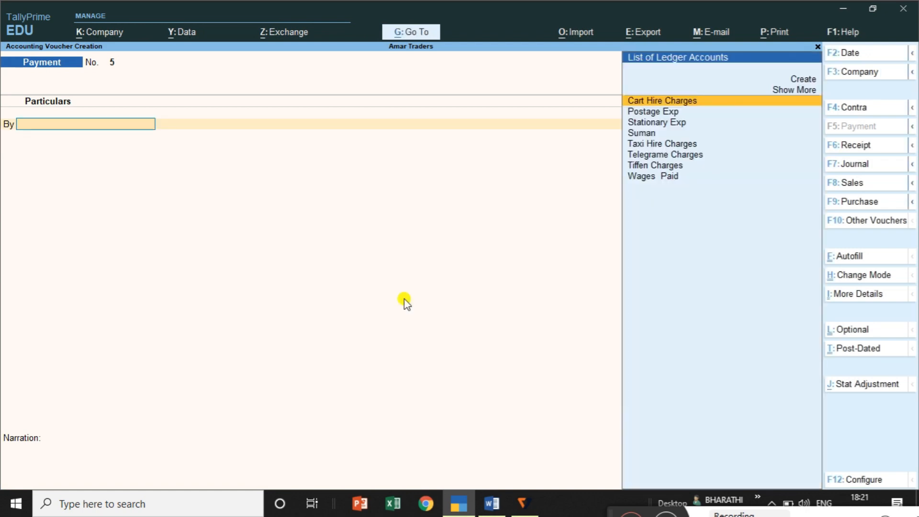
# - Check the May 17 transaction in Word, and save a TallyPrime payment voucher debiting Cart Hire Charges and crediting Petty Cash with 60
pyautogui.hotkey('alt', 'Tab')
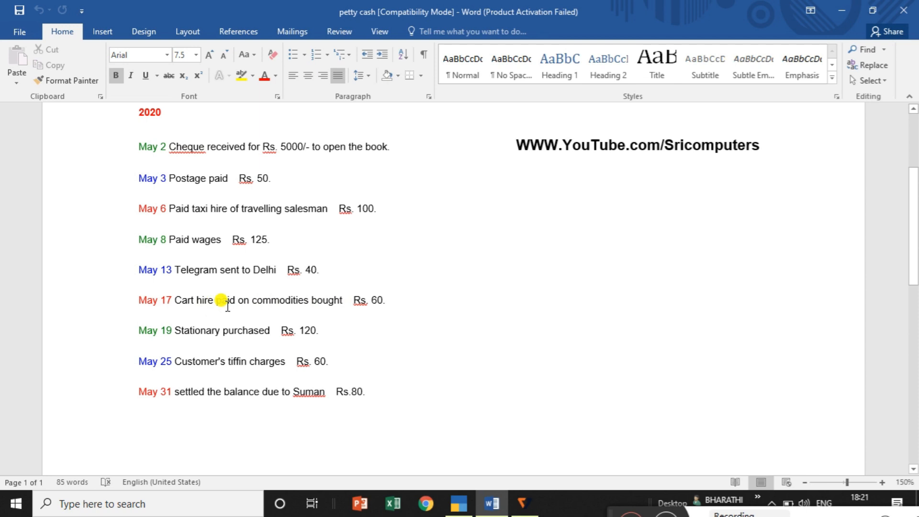
pyautogui.hotkey('alt', 'Tab')
pyautogui.write('Car')
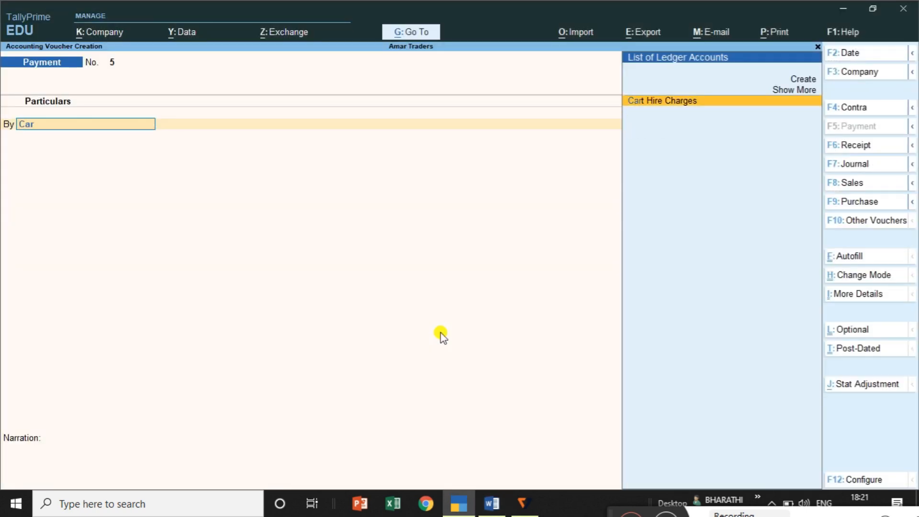
pyautogui.press('Return')
pyautogui.write('60')
pyautogui.press('Return')
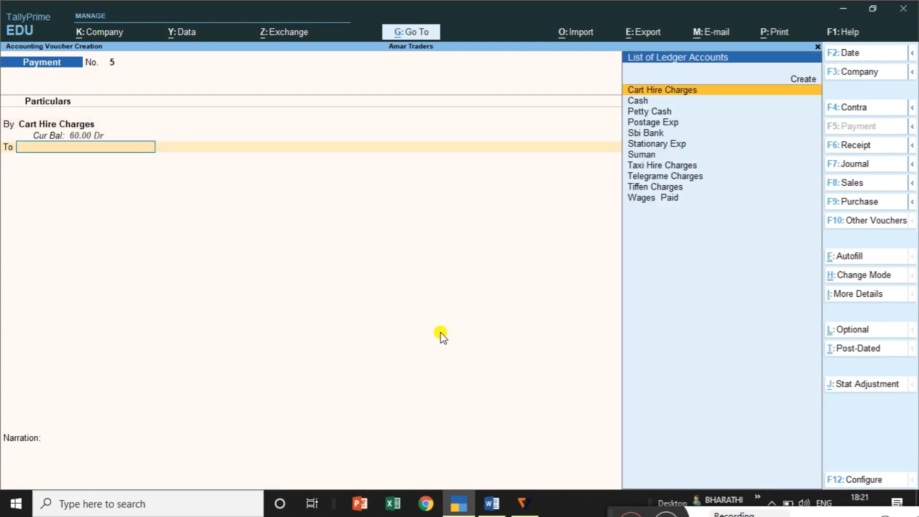
pyautogui.write('Pe')
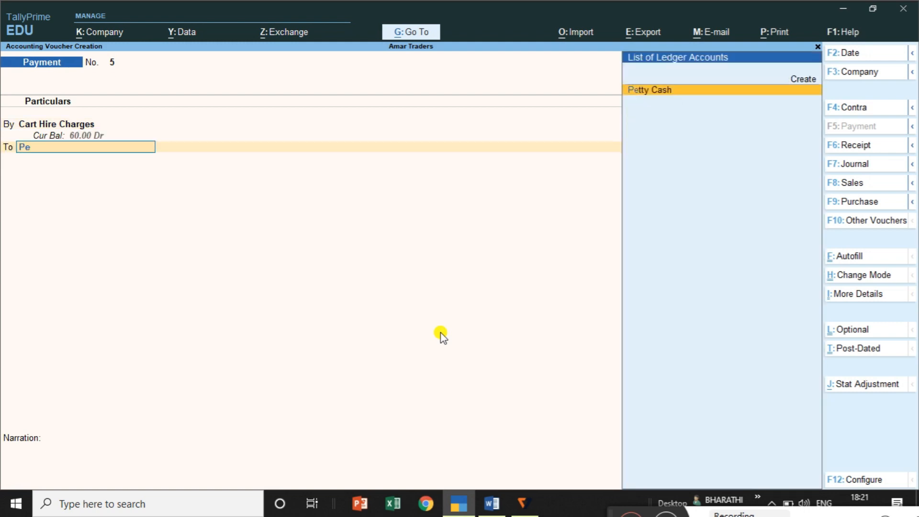
pyautogui.press('Return')
pyautogui.press('Return')
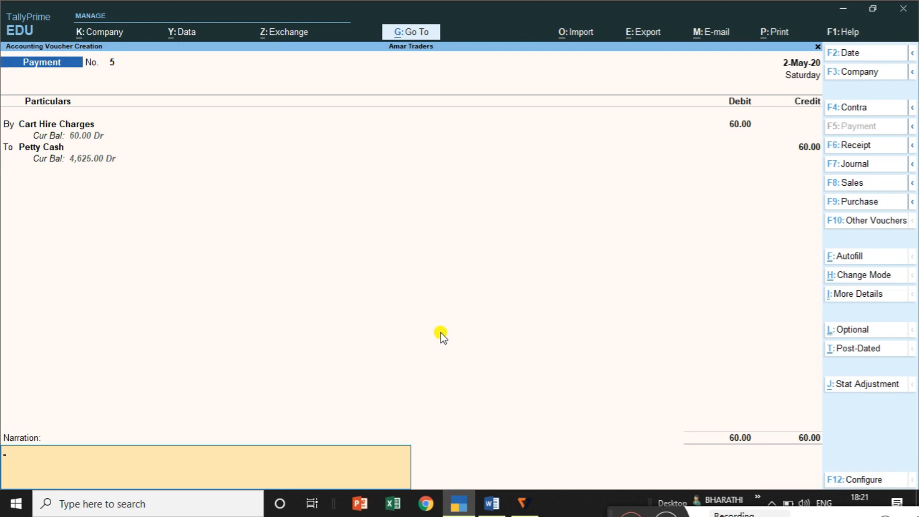
pyautogui.press('Return')
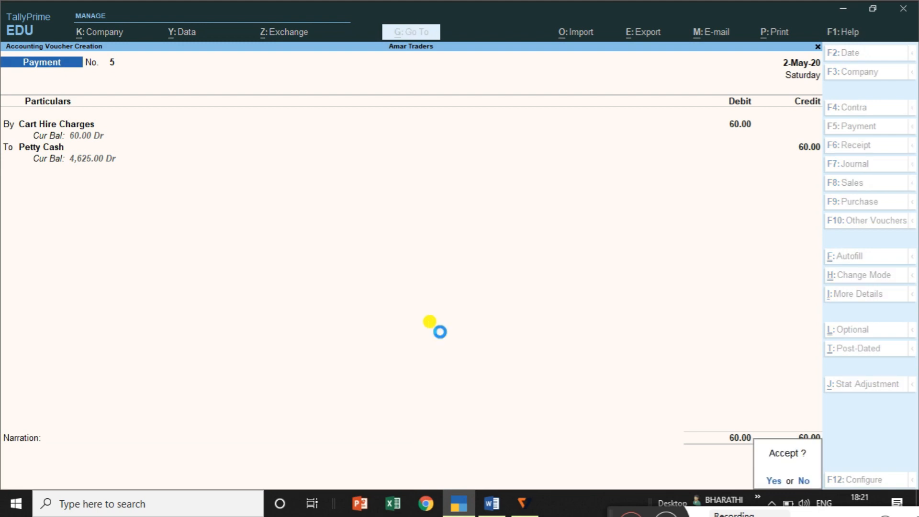
# - Check the May 19 transaction in Word, and save a TallyPrime payment voucher debiting Stationary Exp and crediting Petty Cash with 120
pyautogui.hotkey('alt', 'Tab')
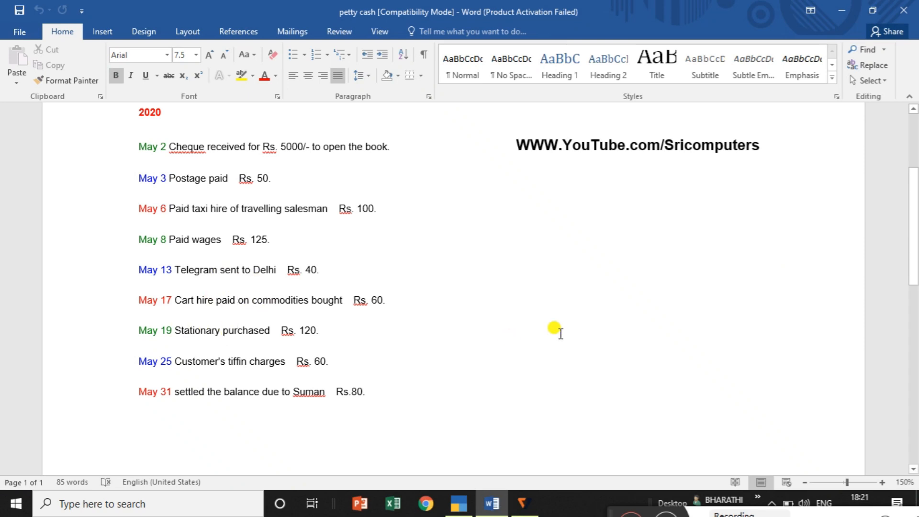
pyautogui.hotkey('alt', 'Tab')
pyautogui.write('Sta')
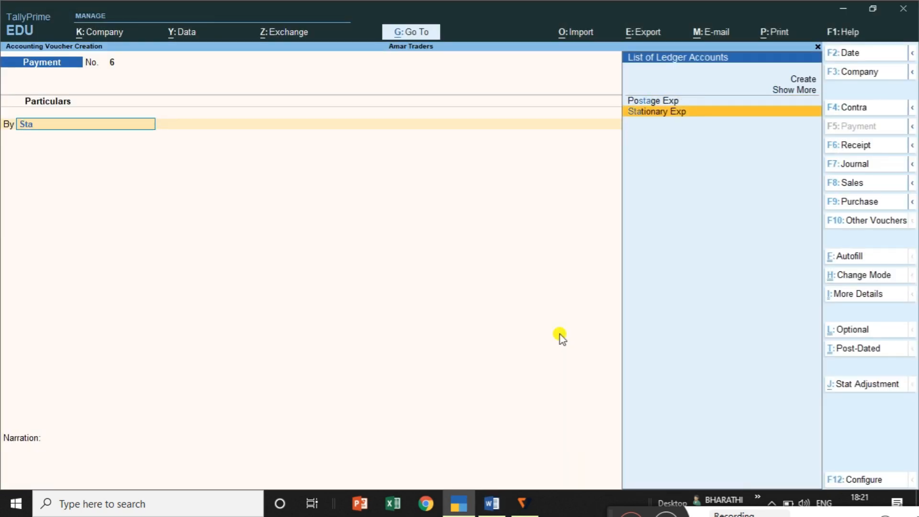
pyautogui.press('Return')
pyautogui.hotkey('alt', 'Tab')
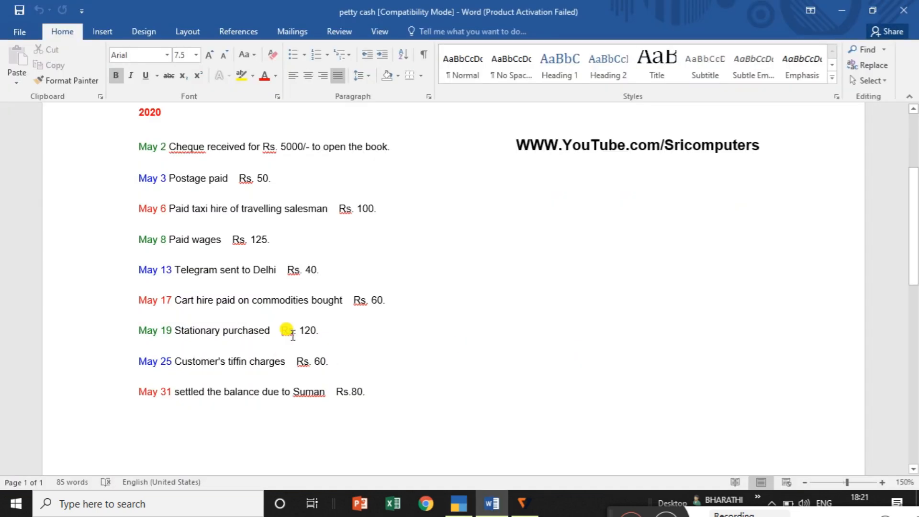
pyautogui.hotkey('alt', 'Tab')
pyautogui.write('120')
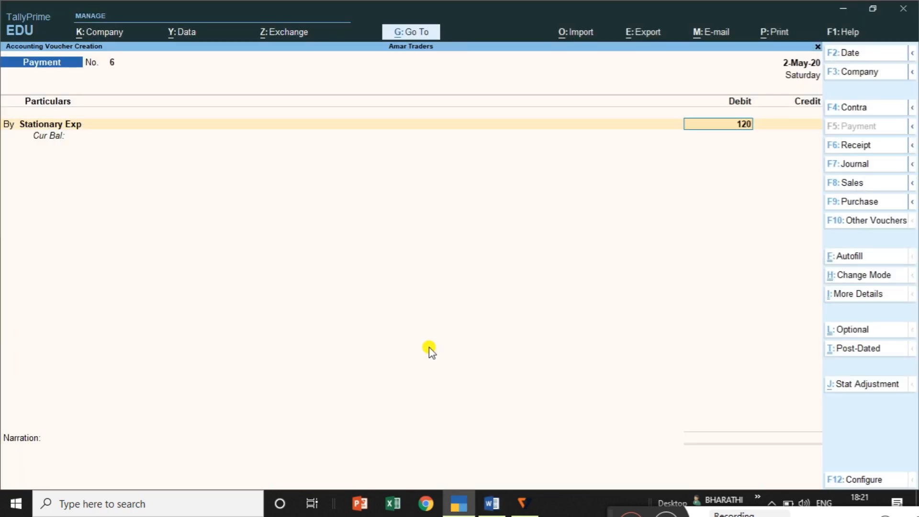
pyautogui.press('Return')
pyautogui.write('P')
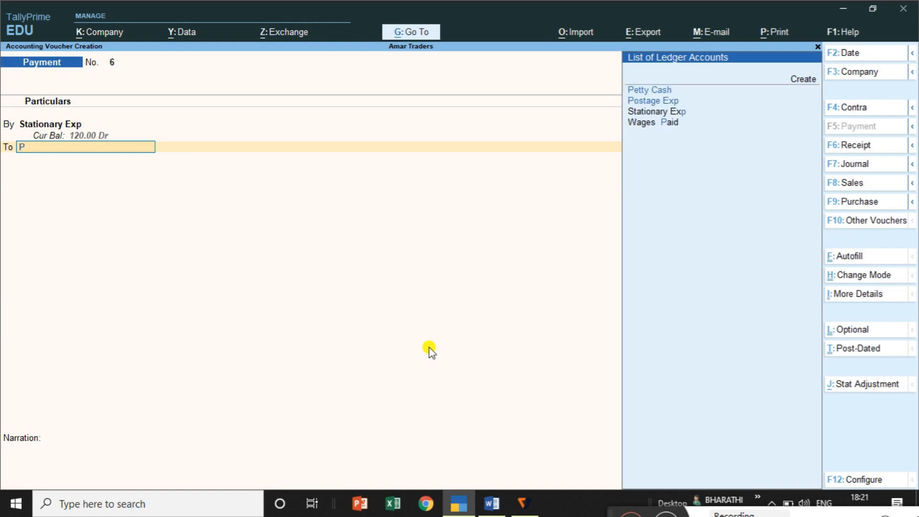
pyautogui.write('et')
pyautogui.press('Return')
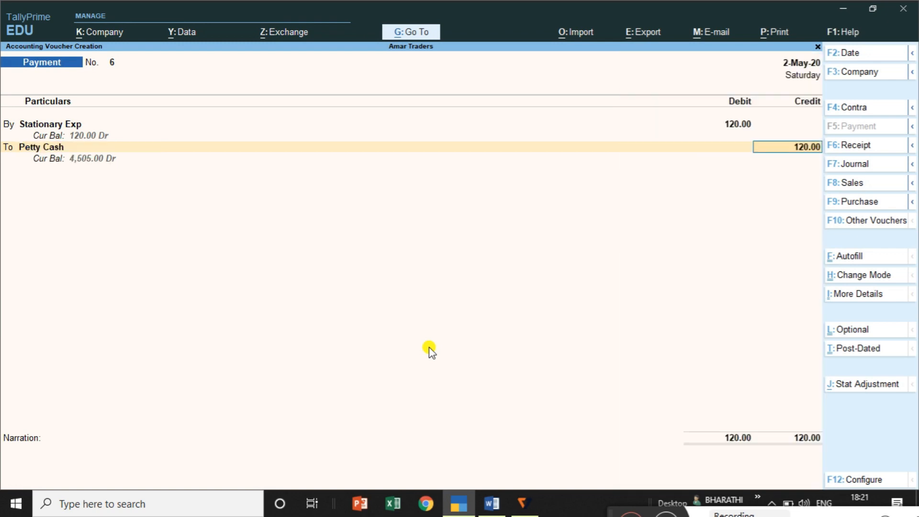
pyautogui.press('Return')
pyautogui.press('Return')
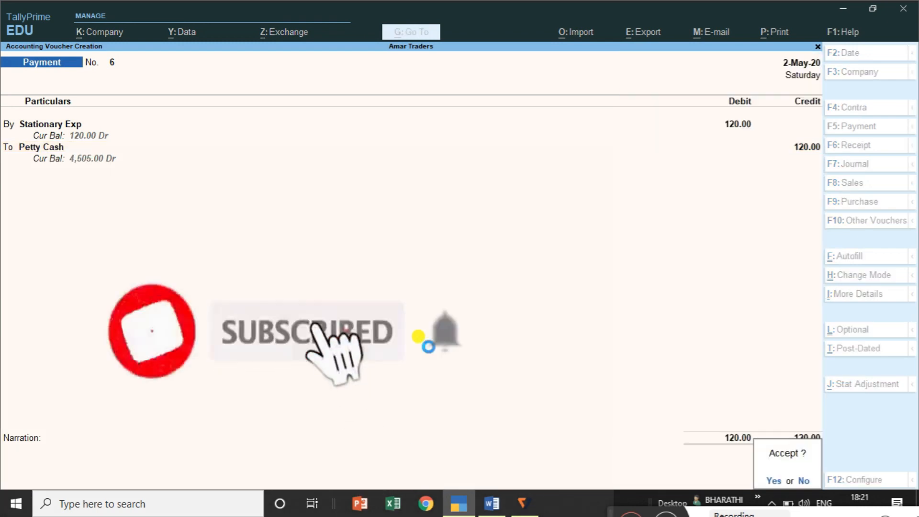
pyautogui.press('Return')
# - Check the May 25 transaction in Word, and save a TallyPrime payment voucher debiting Tiffen Charges and crediting Petty Cash with 60
pyautogui.hotkey('alt', 'Tab')
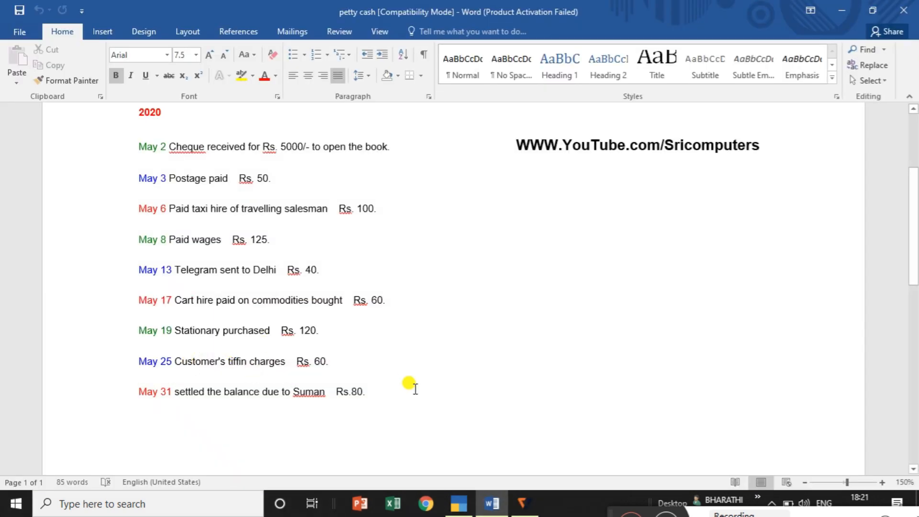
pyautogui.hotkey('alt', 'Tab')
pyautogui.write('T')
pyautogui.press('Down')
pyautogui.press('Down')
pyautogui.press('Down')
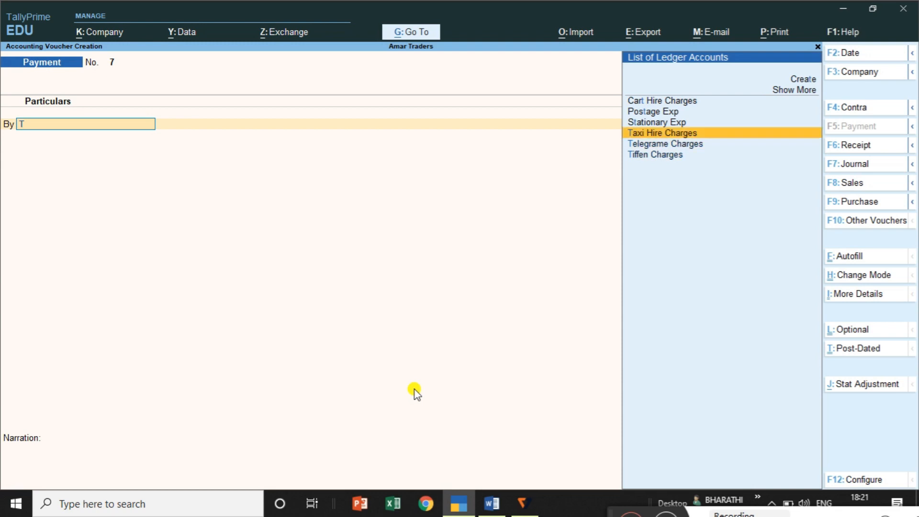
pyautogui.press('Return')
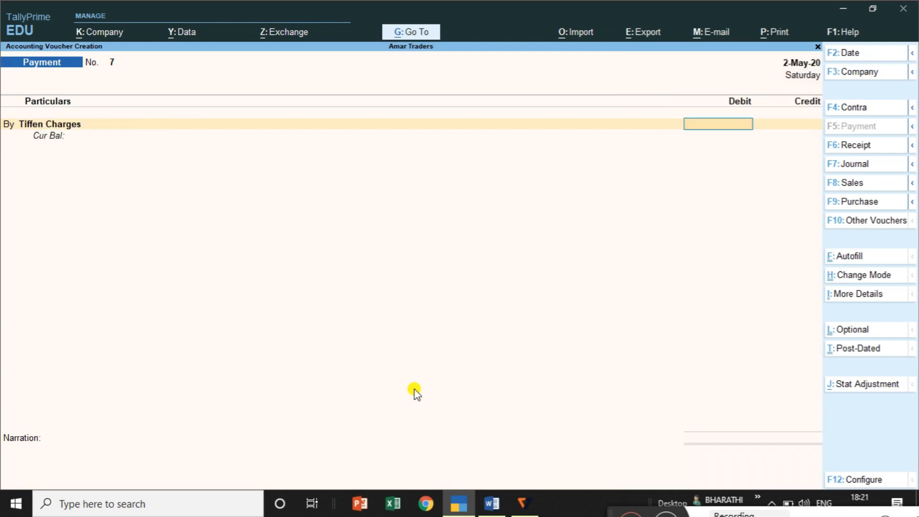
pyautogui.hotkey('alt', 'Tab')
pyautogui.hotkey('alt', 'Tab')
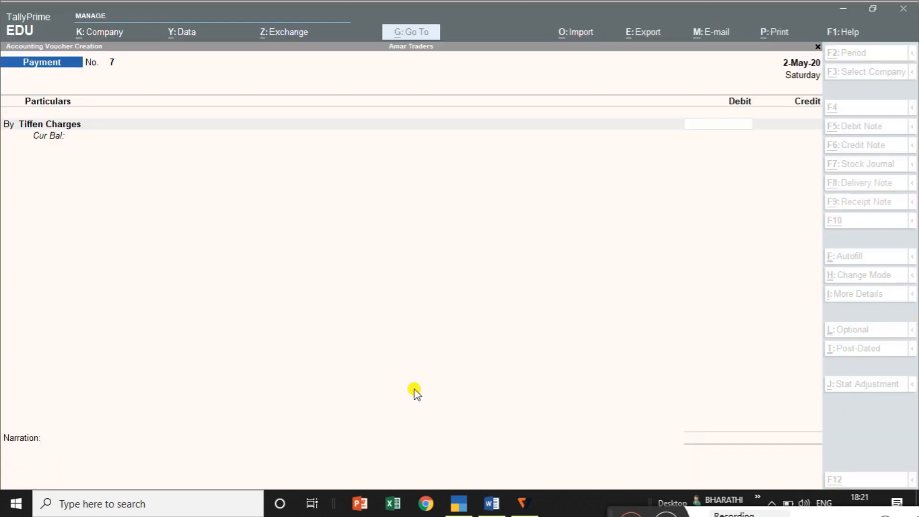
pyautogui.write('60')
pyautogui.press('Return')
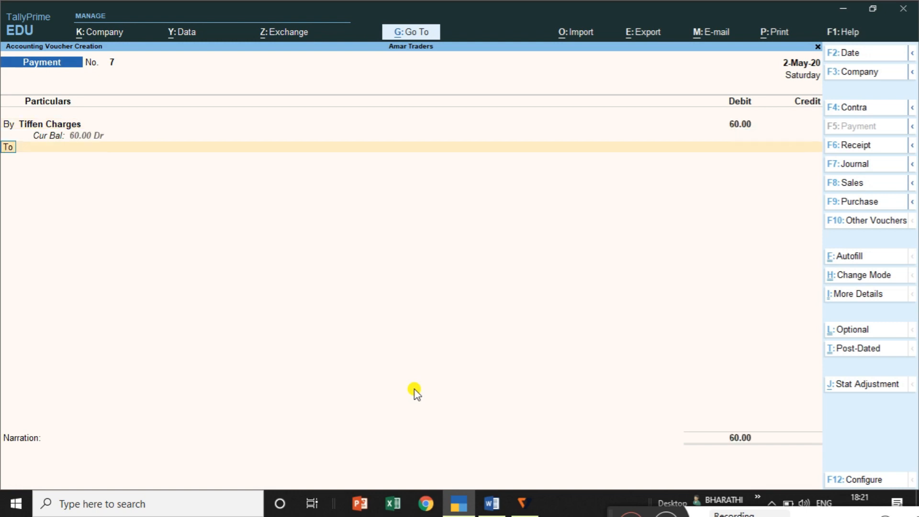
pyautogui.write('P')
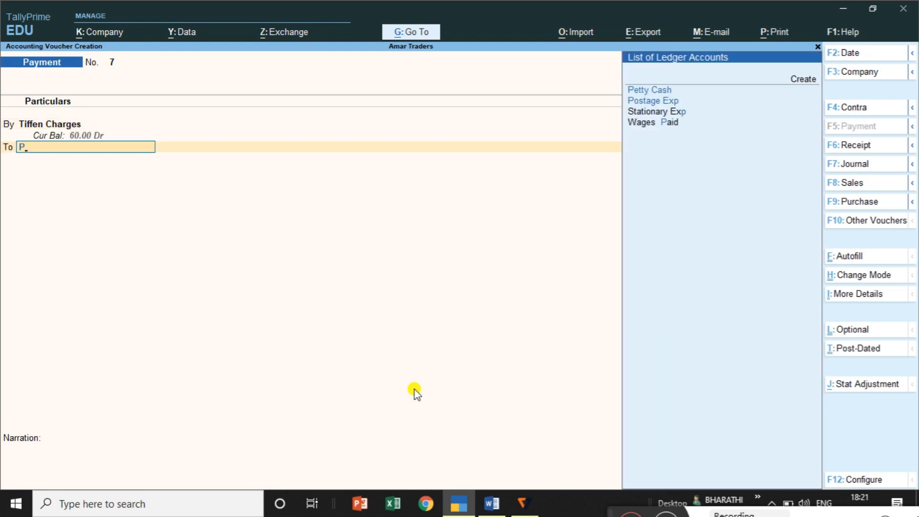
pyautogui.press('Return')
pyautogui.press('Return')
pyautogui.press('Return')
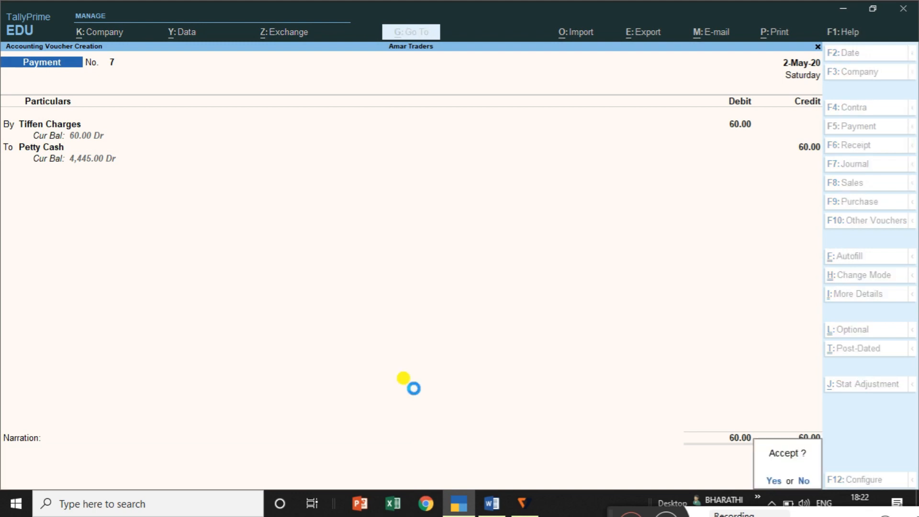
pyautogui.press('Return')
# - Check the May 31 settlement in Word, and debit the party's ledger with 80 as On Account in a TallyPrime payment voucher
pyautogui.hotkey('alt', 'Tab')
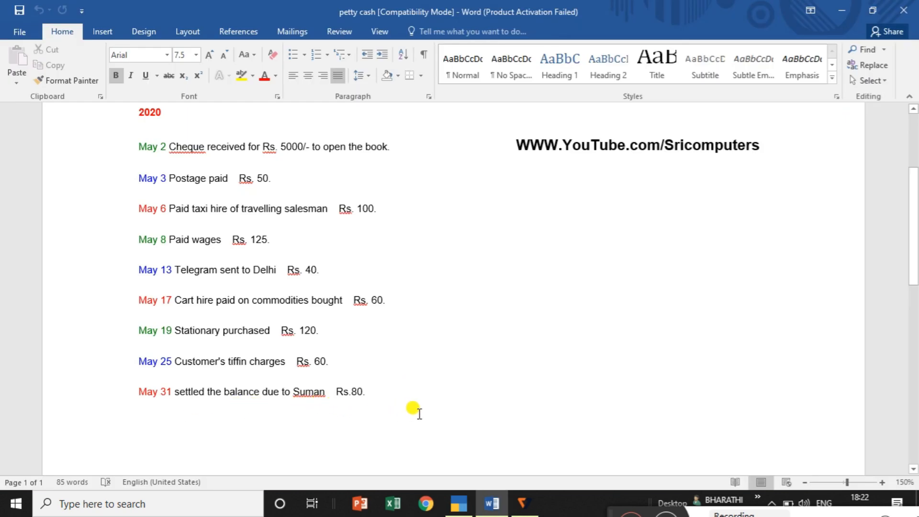
pyautogui.hotkey('alt', 'Tab')
pyautogui.write('Su')
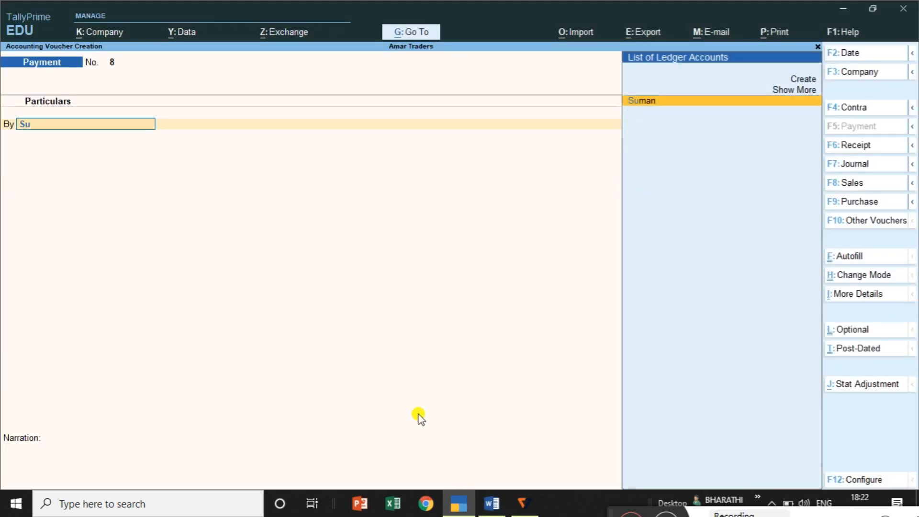
pyautogui.press('Return')
pyautogui.hotkey('alt', 'Tab')
pyautogui.hotkey('alt', 'Tab')
pyautogui.write('80')
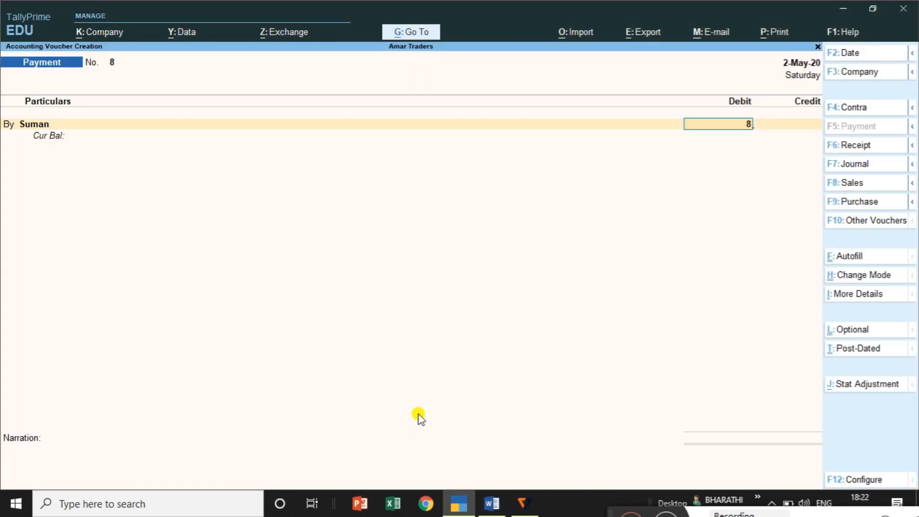
pyautogui.press('Return')
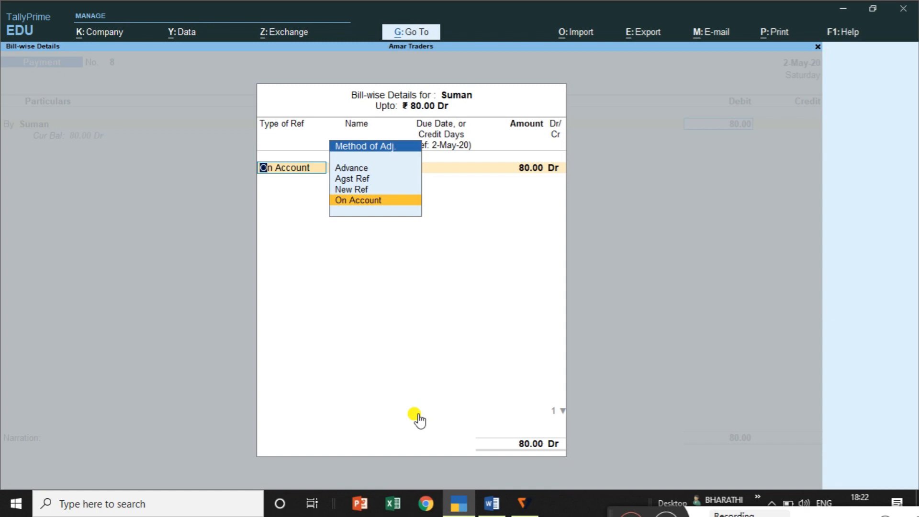
pyautogui.press('Return')
pyautogui.press('Return')
pyautogui.press('Return')
pyautogui.press('Return')
# - Credit Petty Cash with 80 for the party settlement and save the payment voucher
pyautogui.write('Pe')
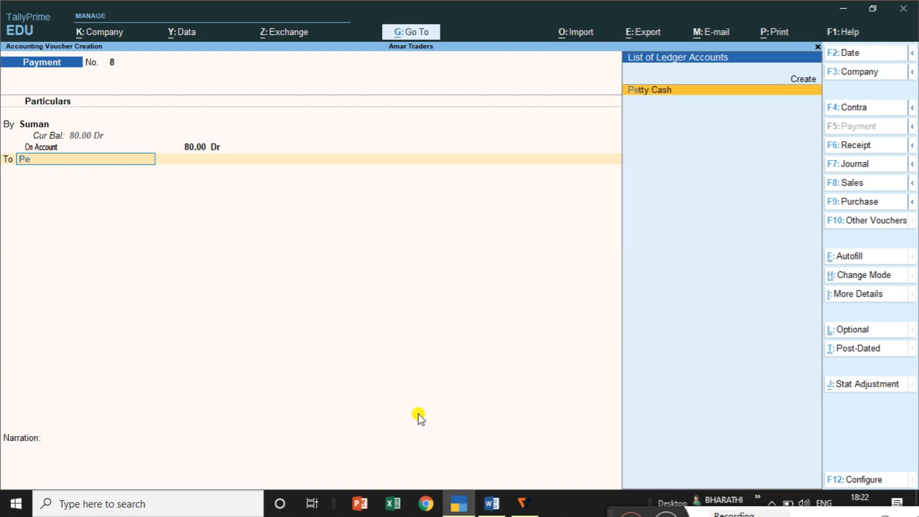
pyautogui.press('Return')
pyautogui.press('Return')
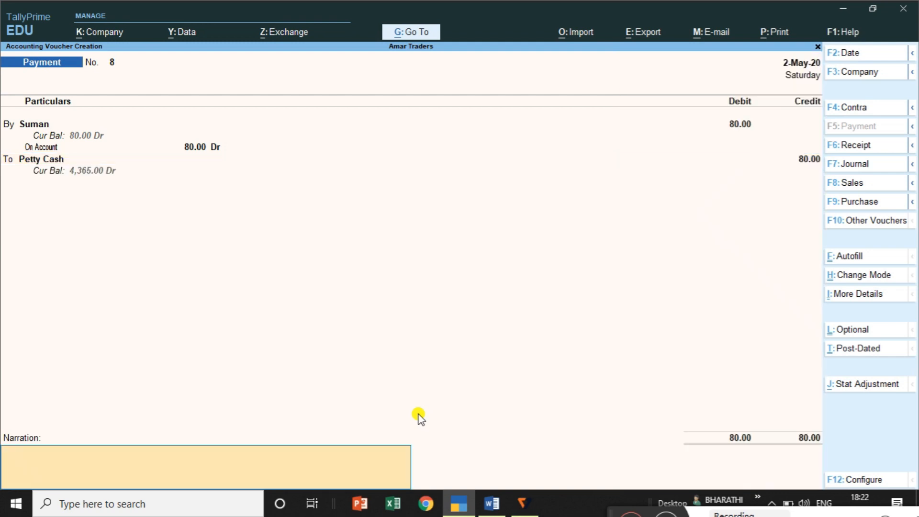
pyautogui.press('Return')
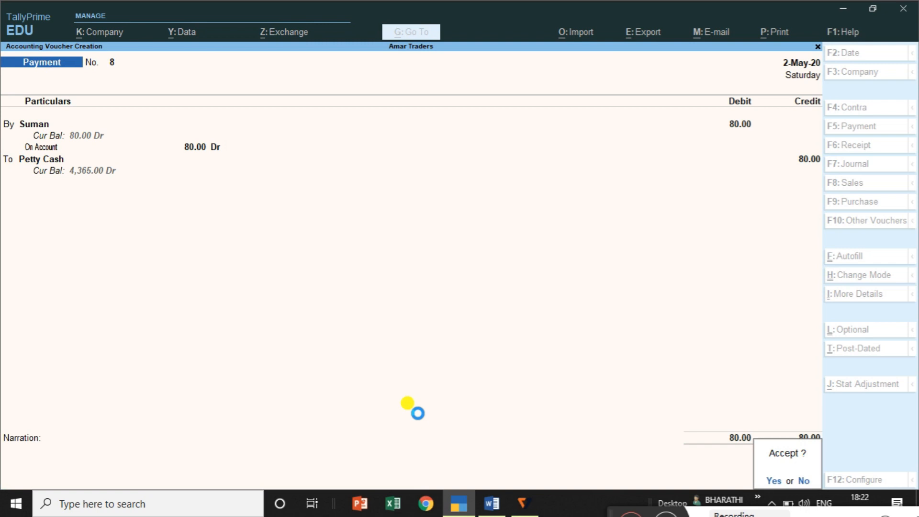
pyautogui.press('Return')
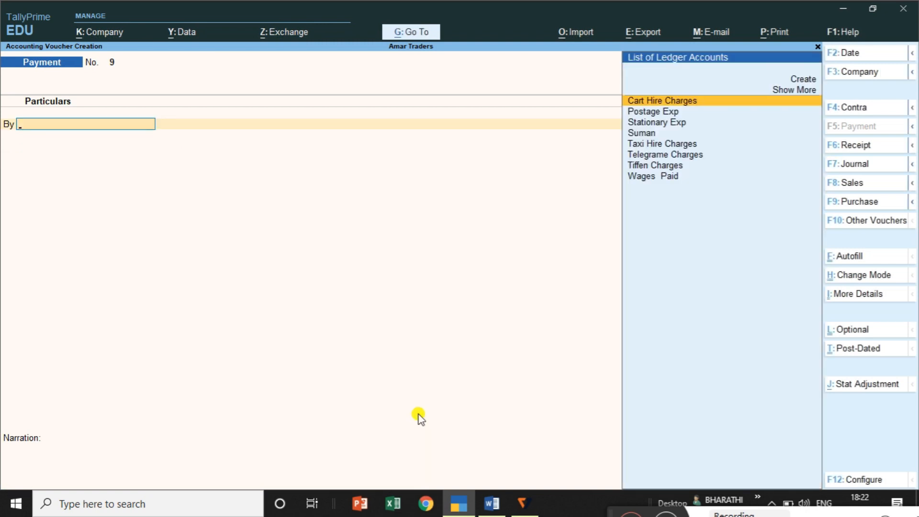
# - Leave voucher entry, examine the May ledger vouchers of Petty Cash through the Cash/Bank Books report, and return to the reports list
pyautogui.press('Escape')
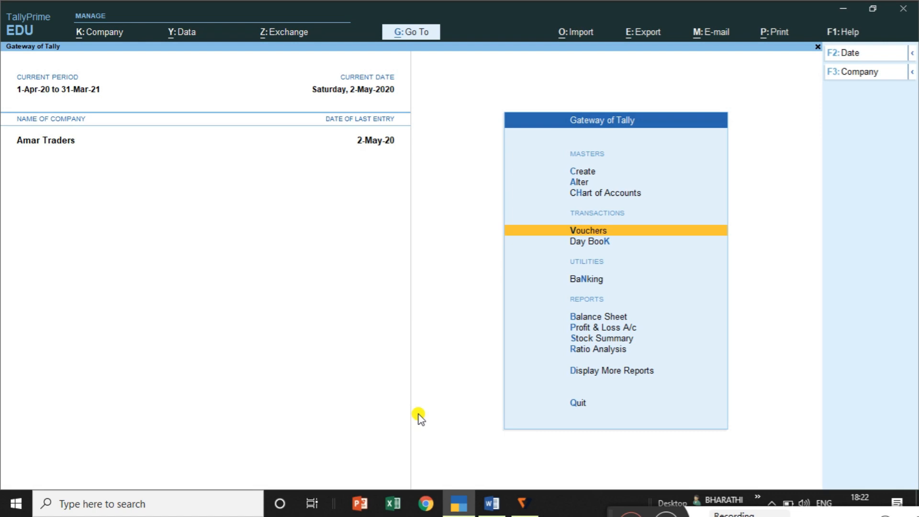
pyautogui.click(619, 373)
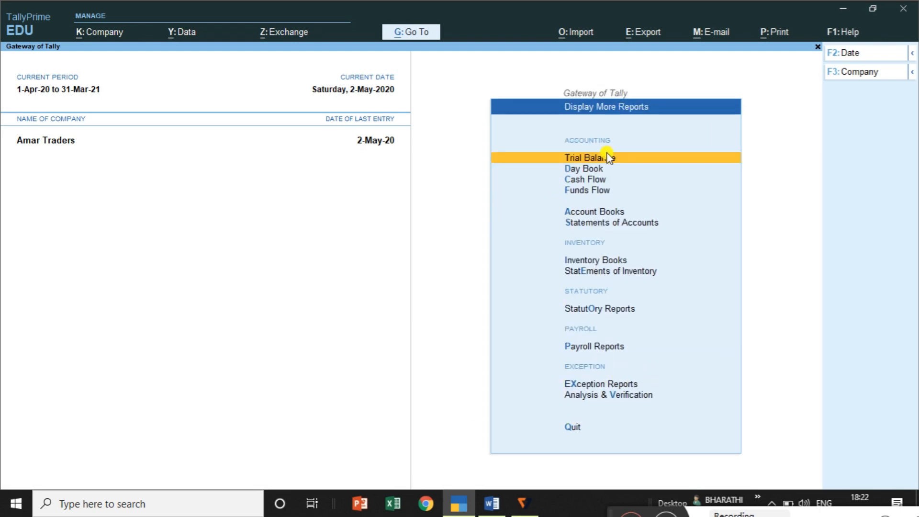
pyautogui.click(604, 212)
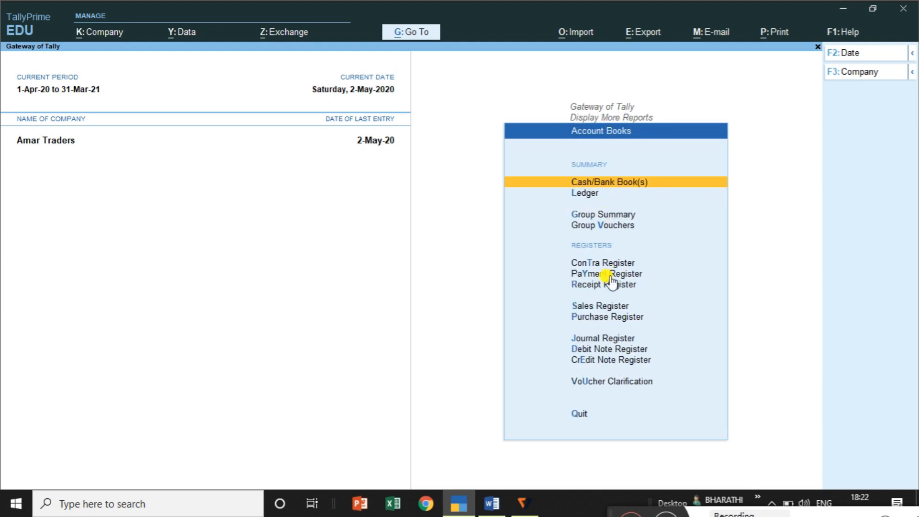
pyautogui.click(632, 185)
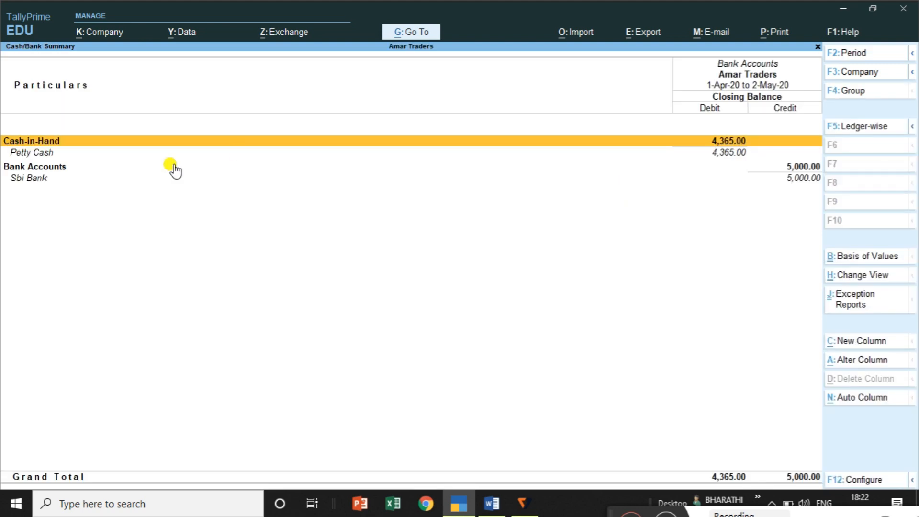
pyautogui.click(59, 153)
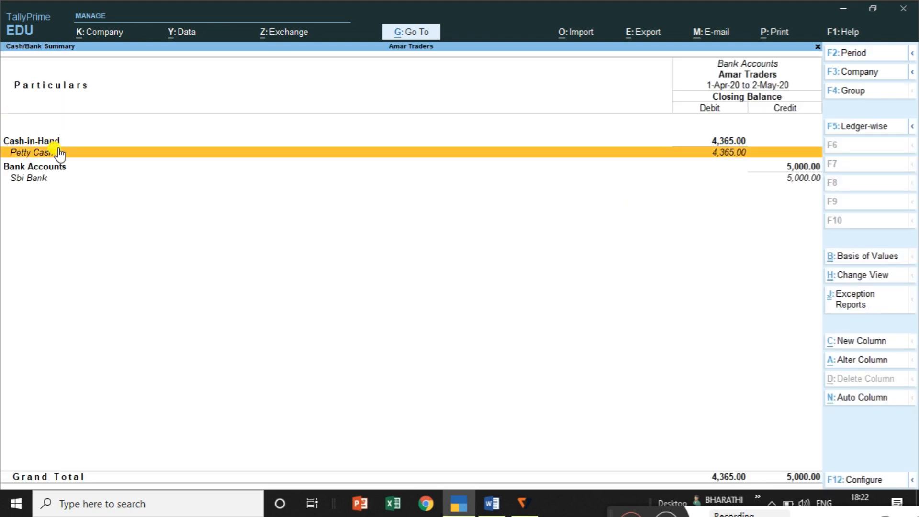
pyautogui.click(59, 154)
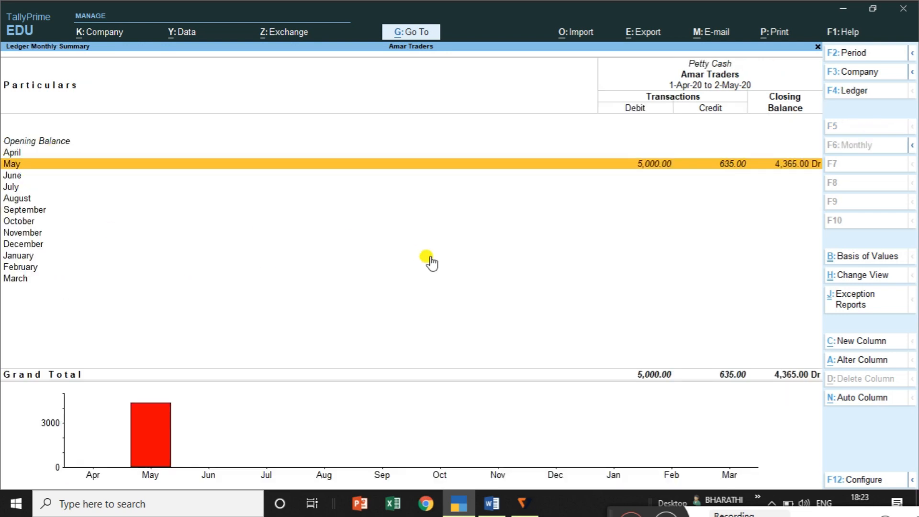
pyautogui.press('Return')
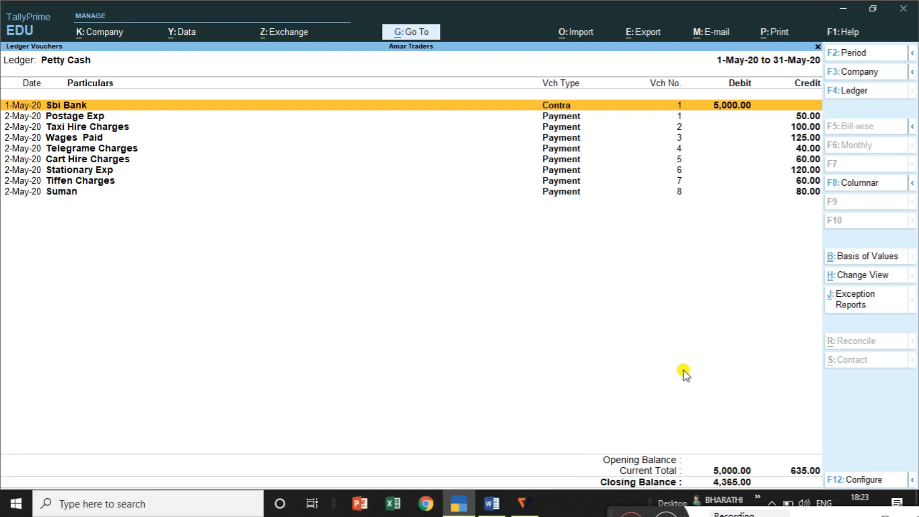
pyautogui.press('Escape')
pyautogui.press('Escape')
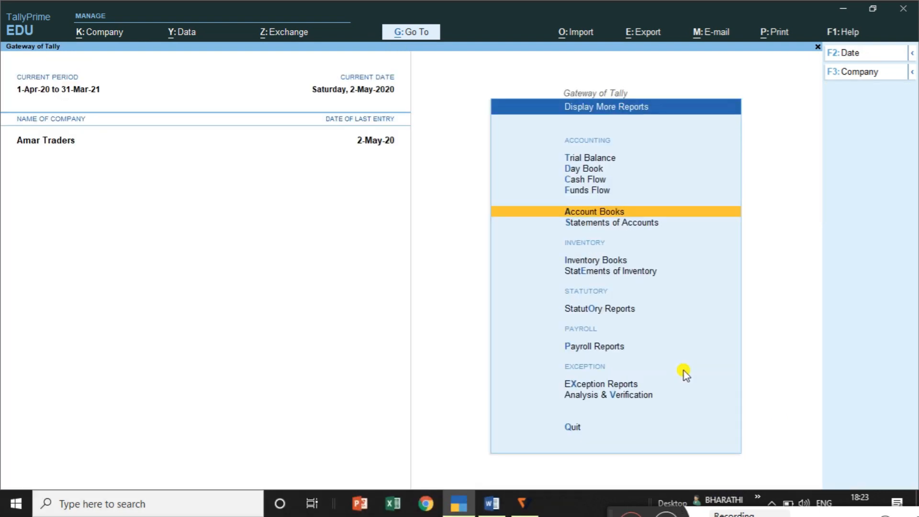